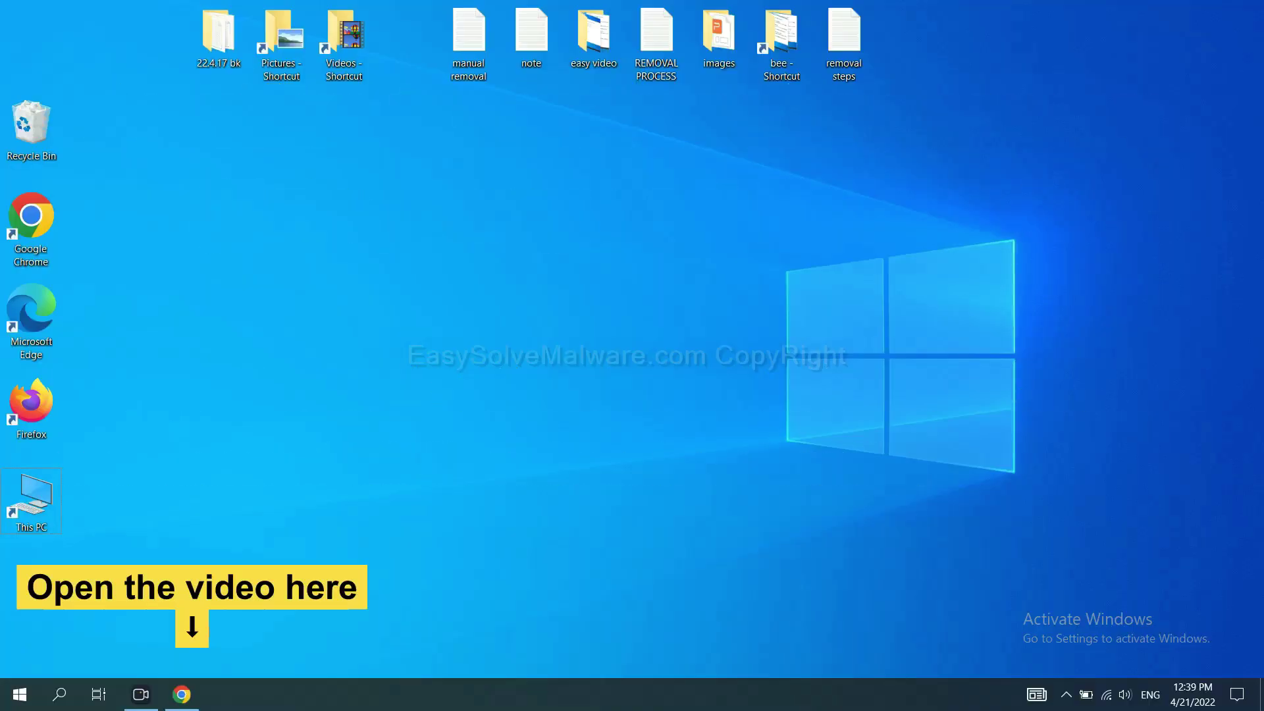
# - Open the EasySolveMalware guide from the video description, download SpyHunter for Windows and run its installer
pyautogui.click(188, 692)
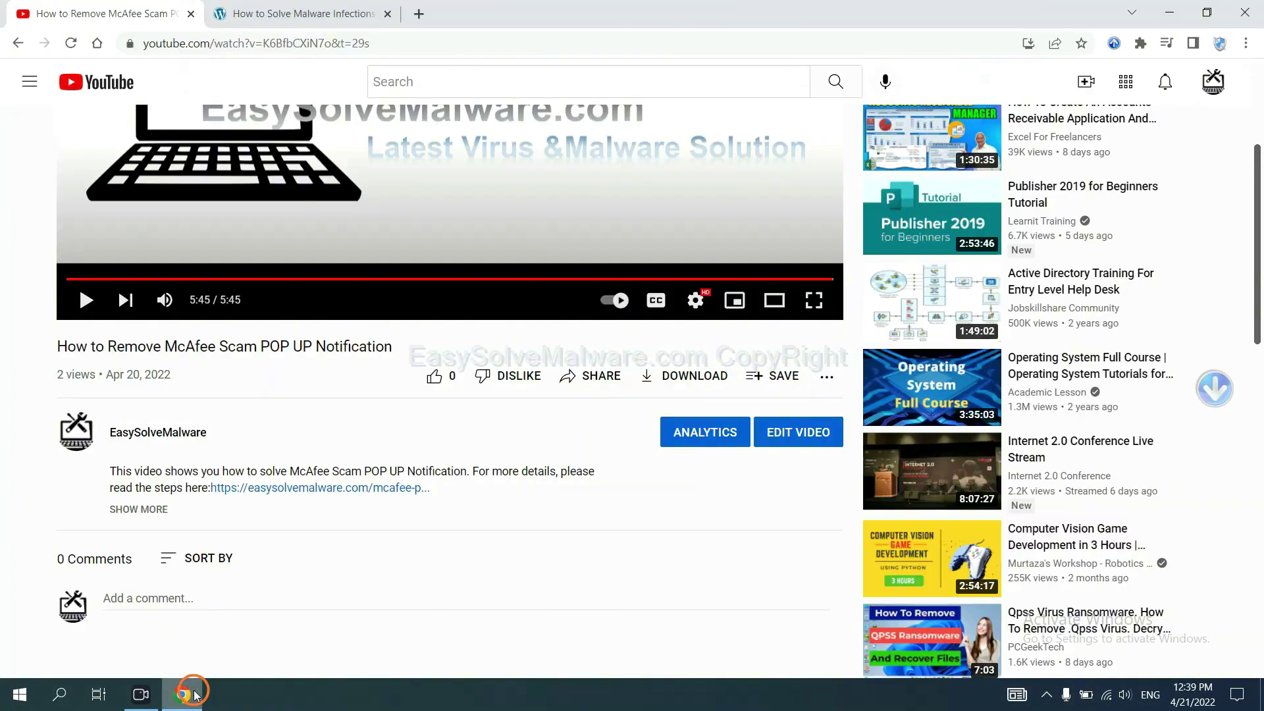
pyautogui.click(349, 489)
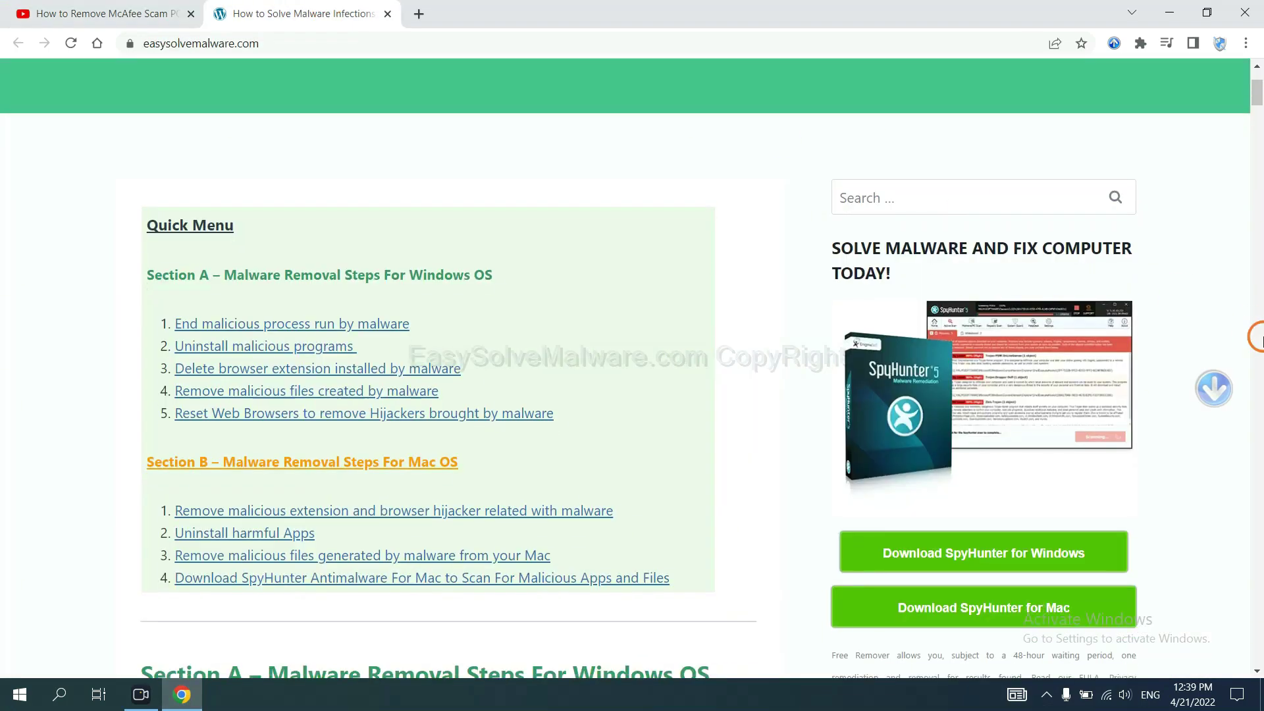
pyautogui.scroll(-3, 1260, 341)
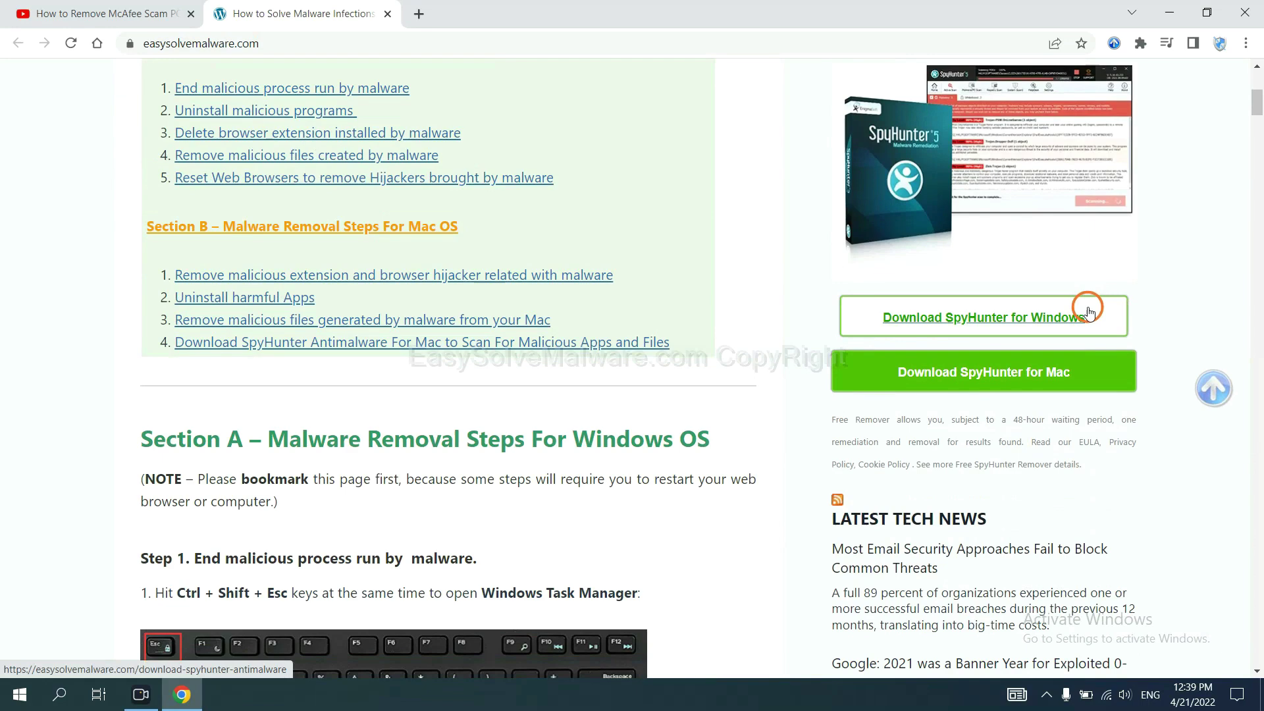
pyautogui.click(1073, 315)
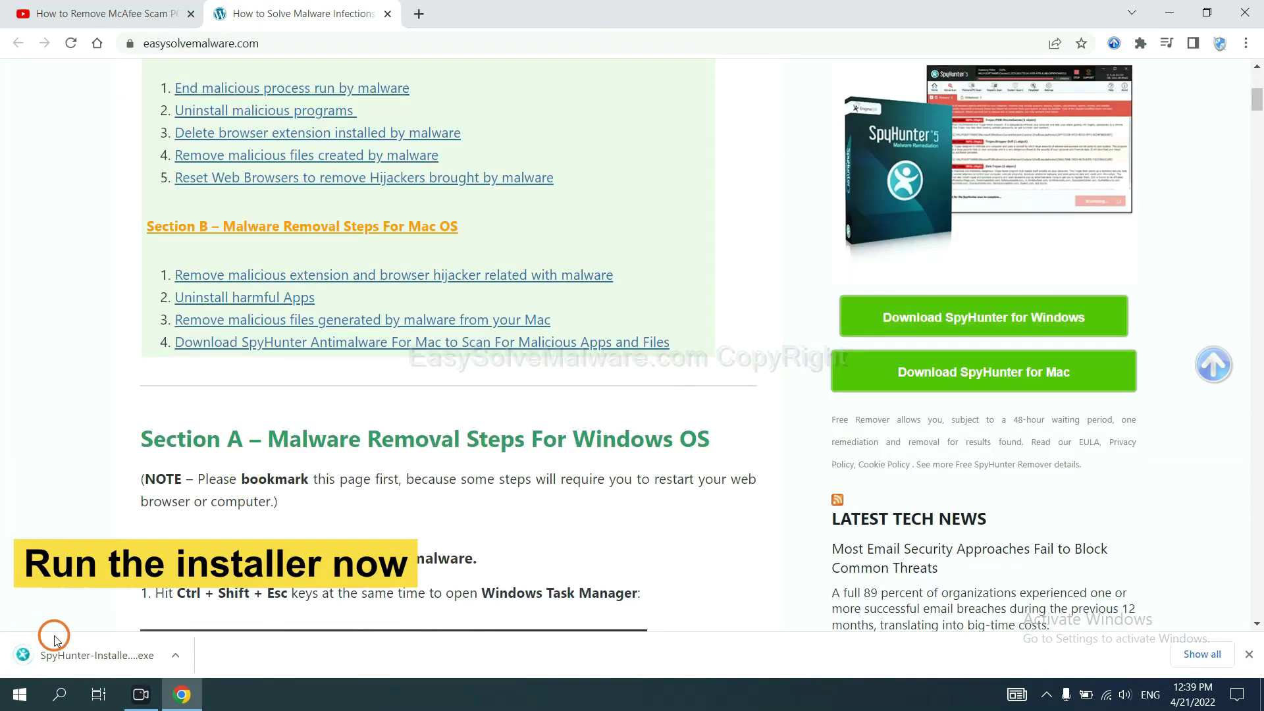
pyautogui.click(80, 657)
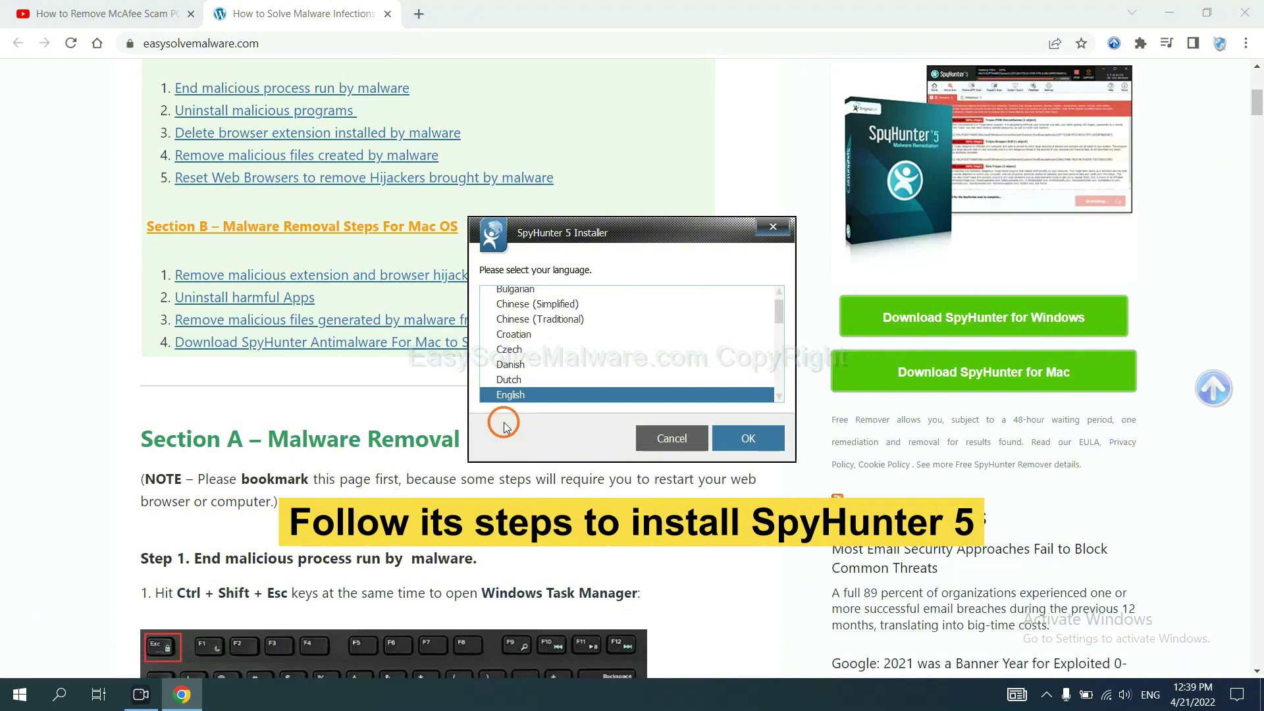
# - Install SpyHunter 5 in English, accepting the license agreement
pyautogui.click(731, 435)
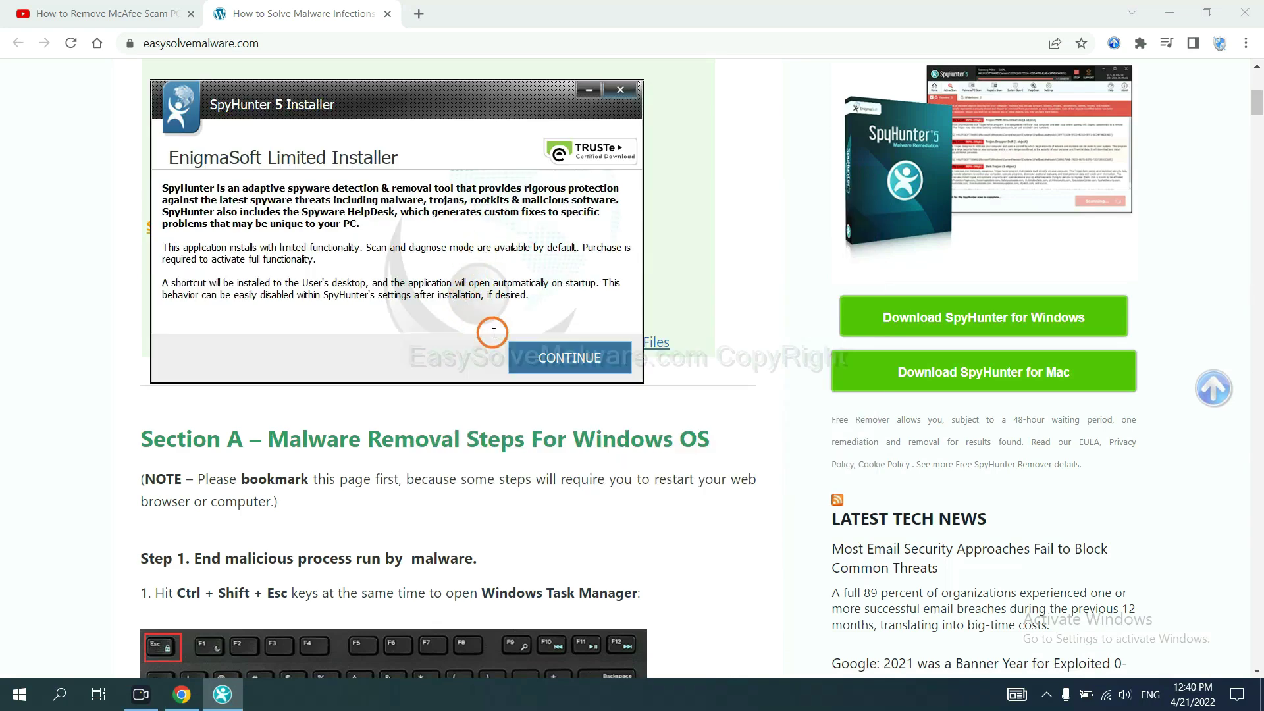
pyautogui.click(536, 358)
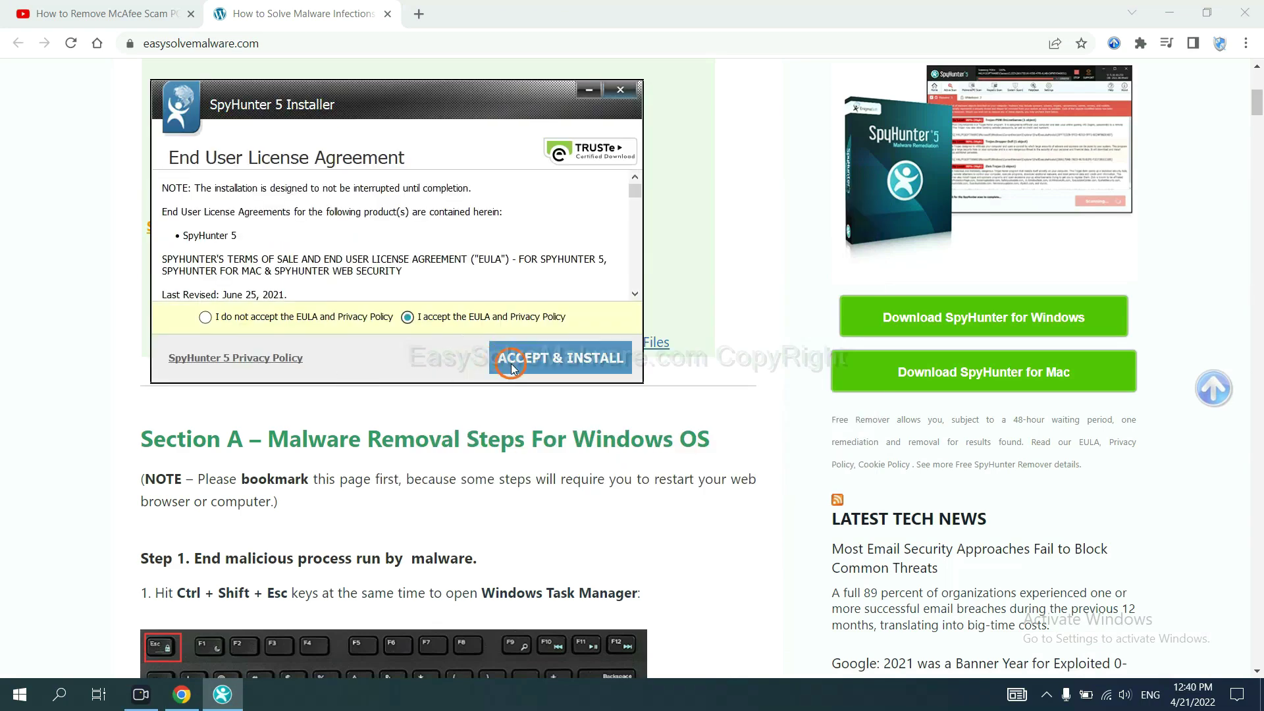
pyautogui.click(513, 366)
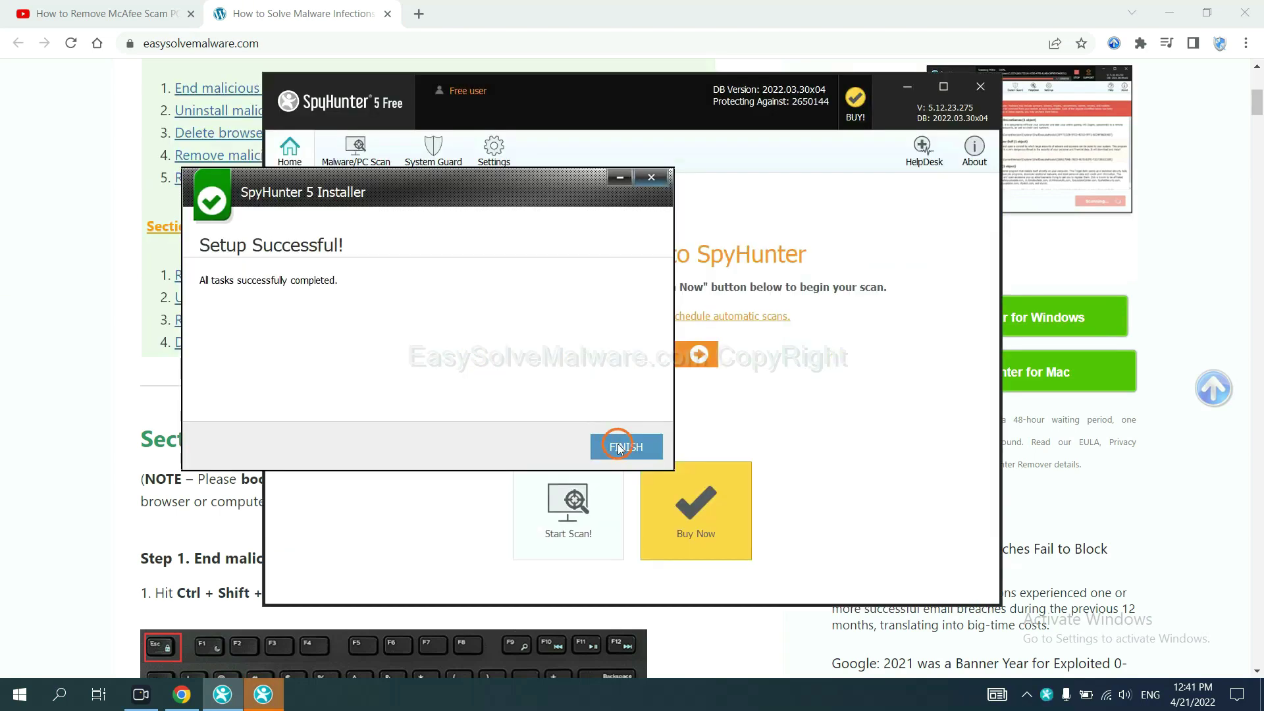
# - Finish the SpyHunter install, scan the PC and move past the remove360.bat unknown object
pyautogui.click(619, 448)
pyautogui.click(622, 359)
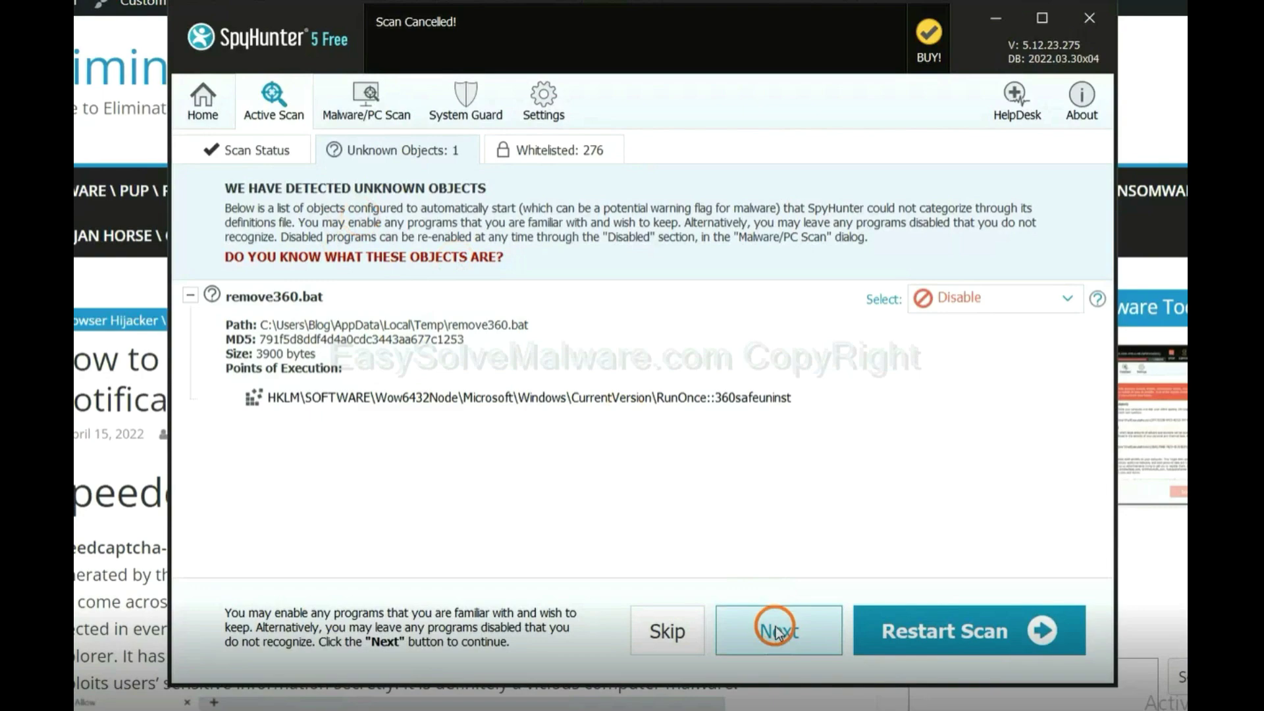
pyautogui.click(777, 631)
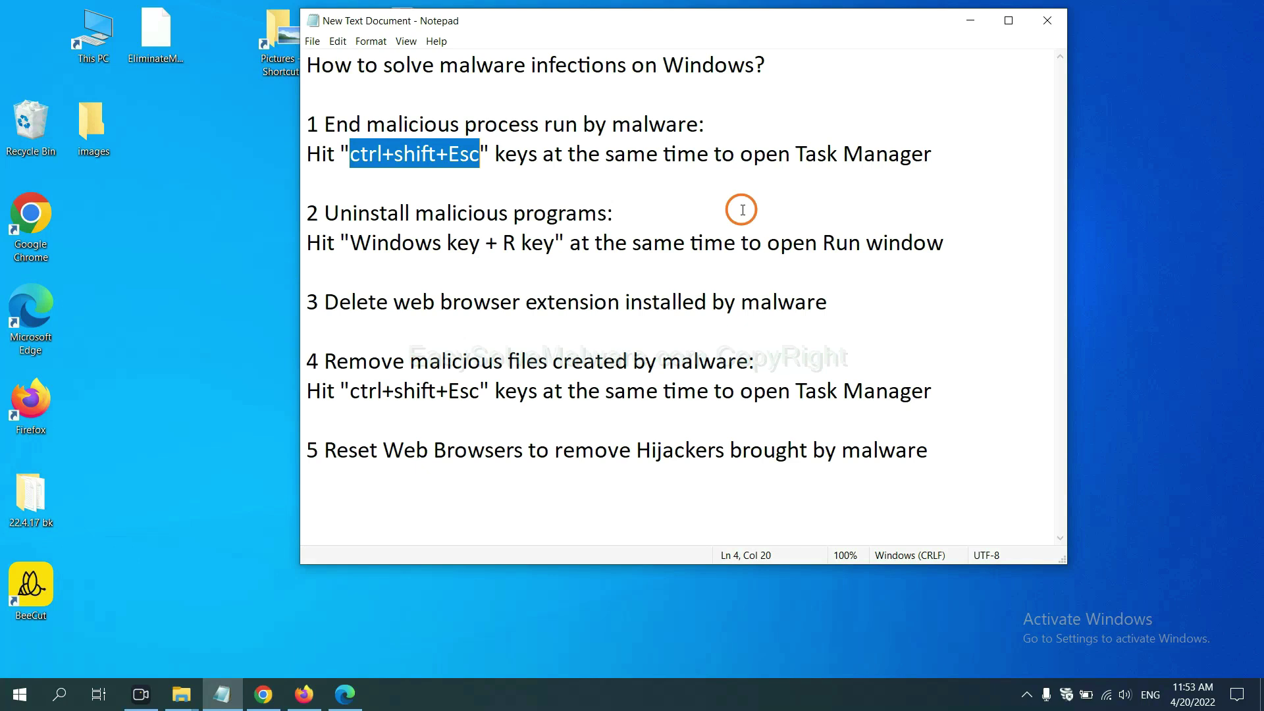
pyautogui.click(447, 158)
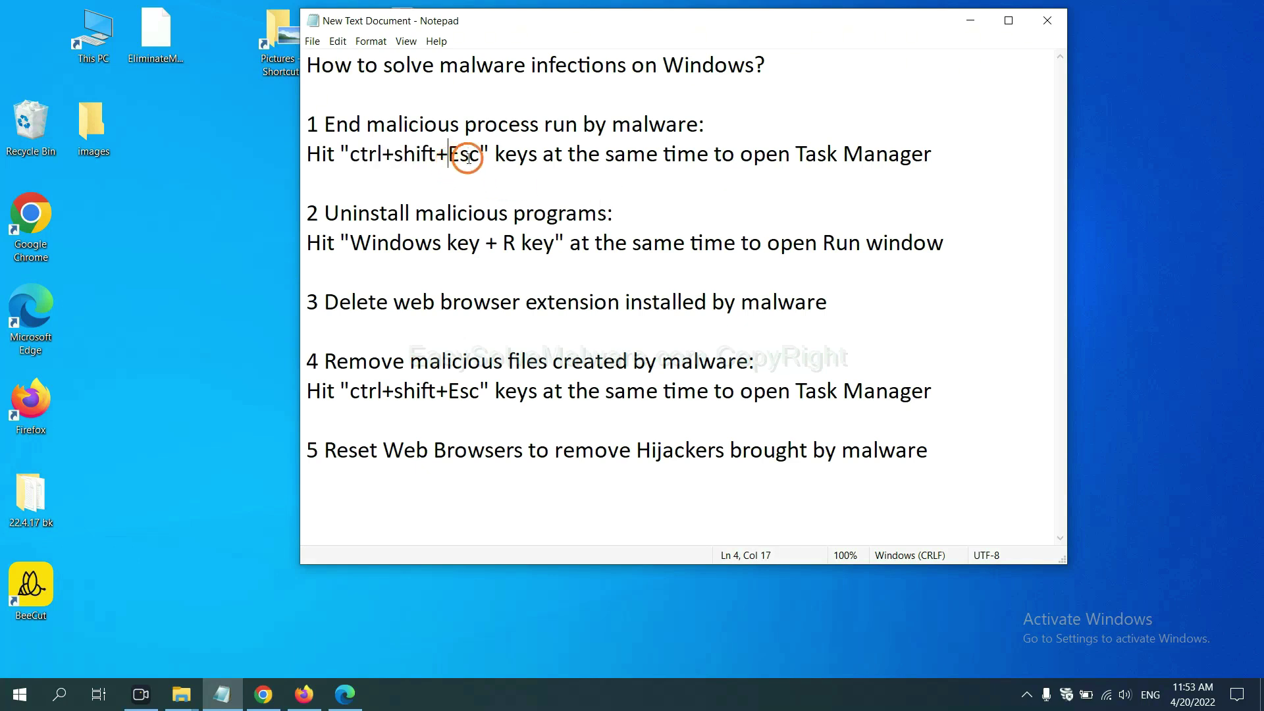
pyautogui.moveTo(481, 156); pyautogui.dragTo(354, 158)
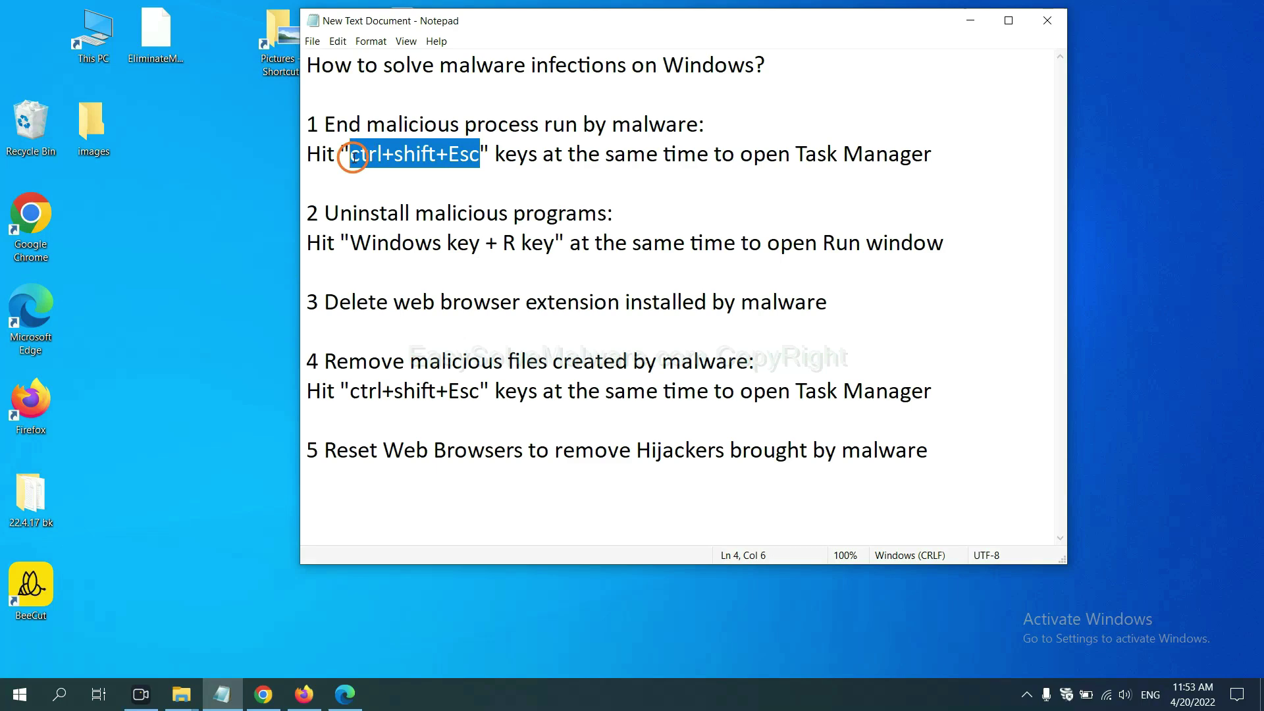
pyautogui.hotkey('ctrl', 'shift', 'Escape')
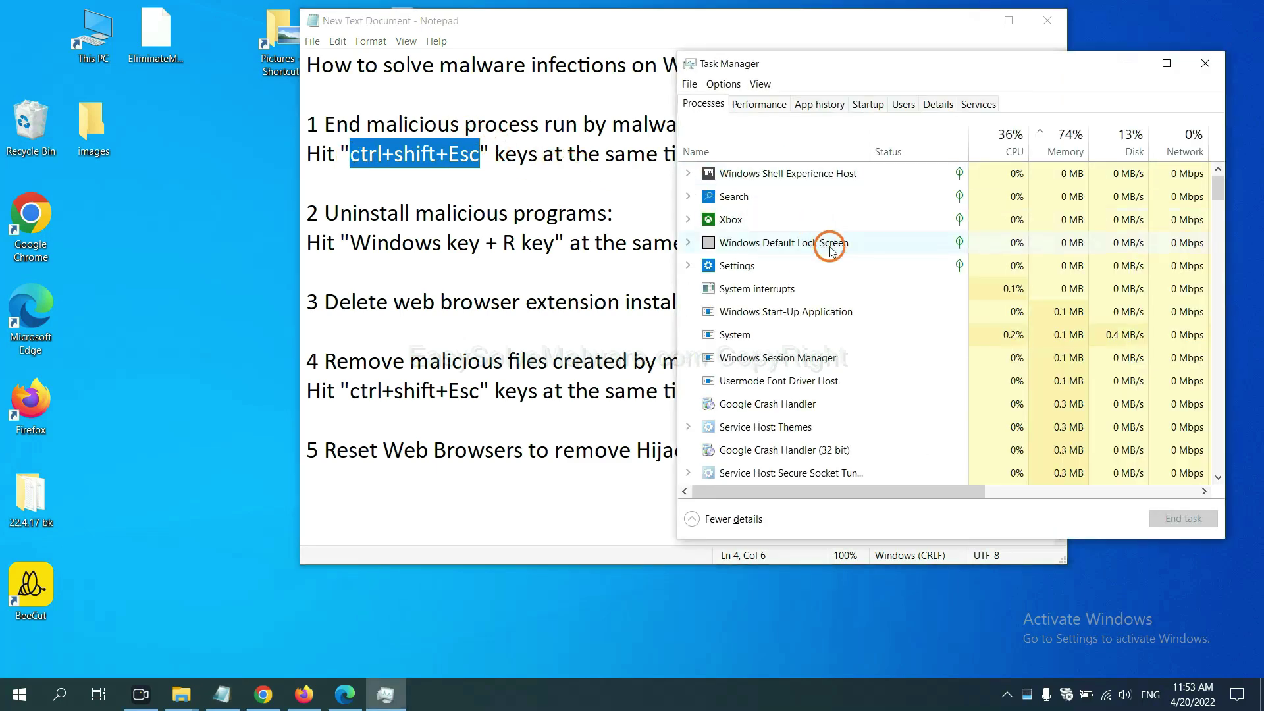
pyautogui.click(842, 331)
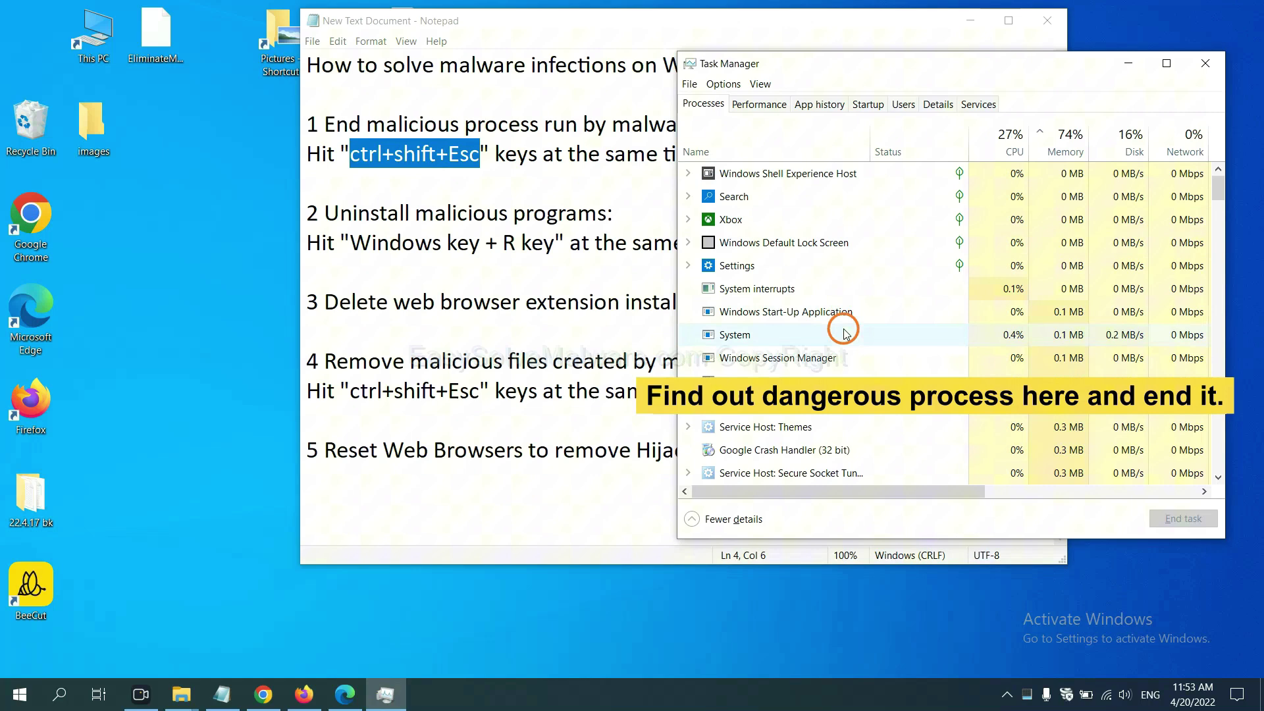
pyautogui.click(840, 379)
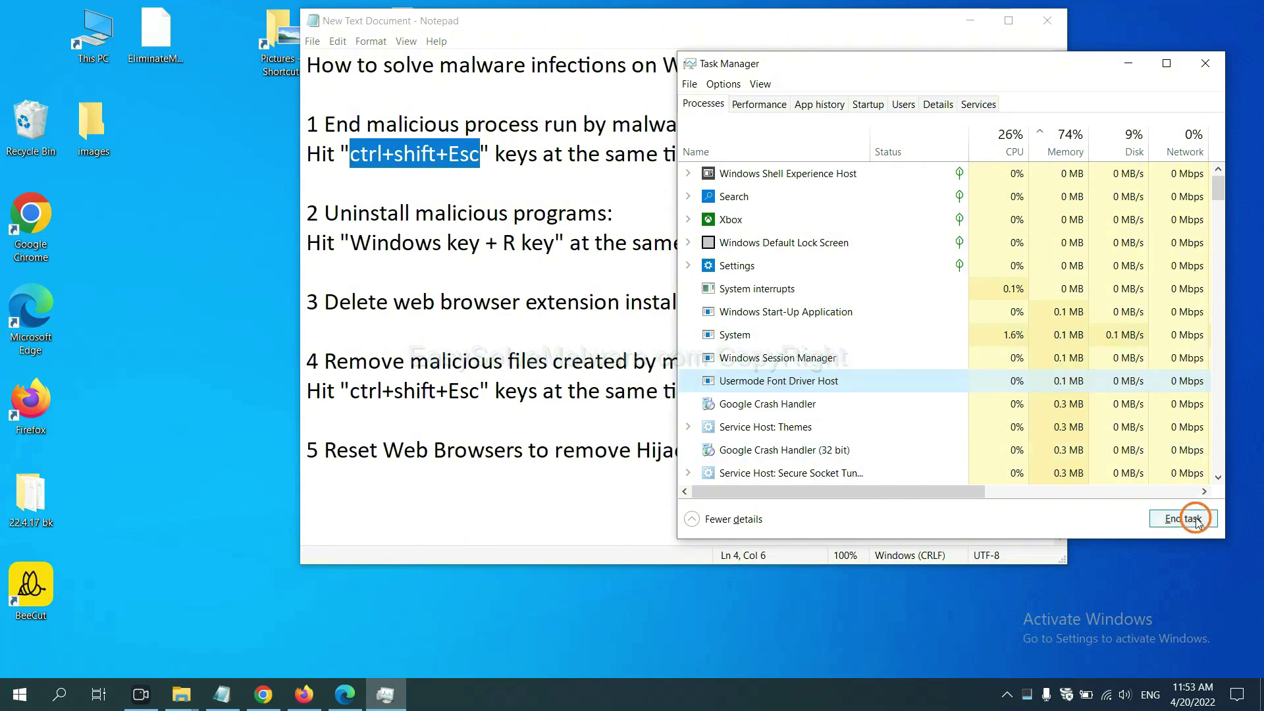
pyautogui.click(1201, 64)
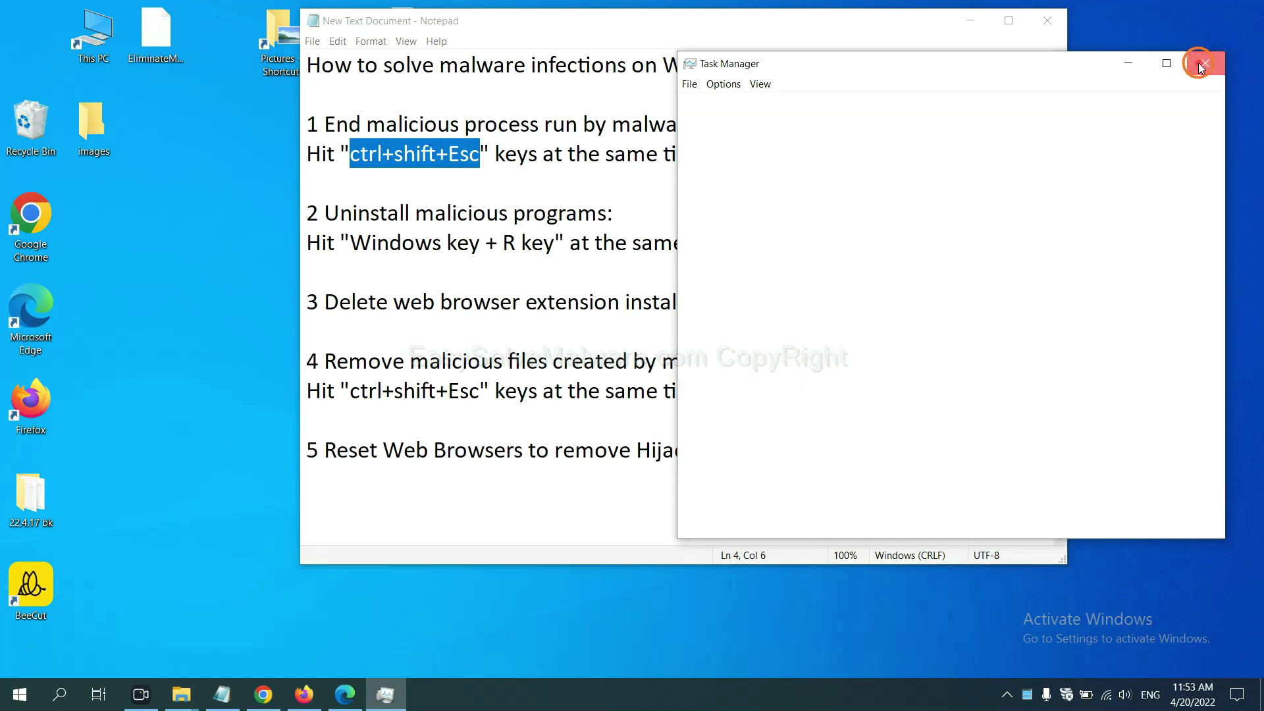
pyautogui.click(578, 238)
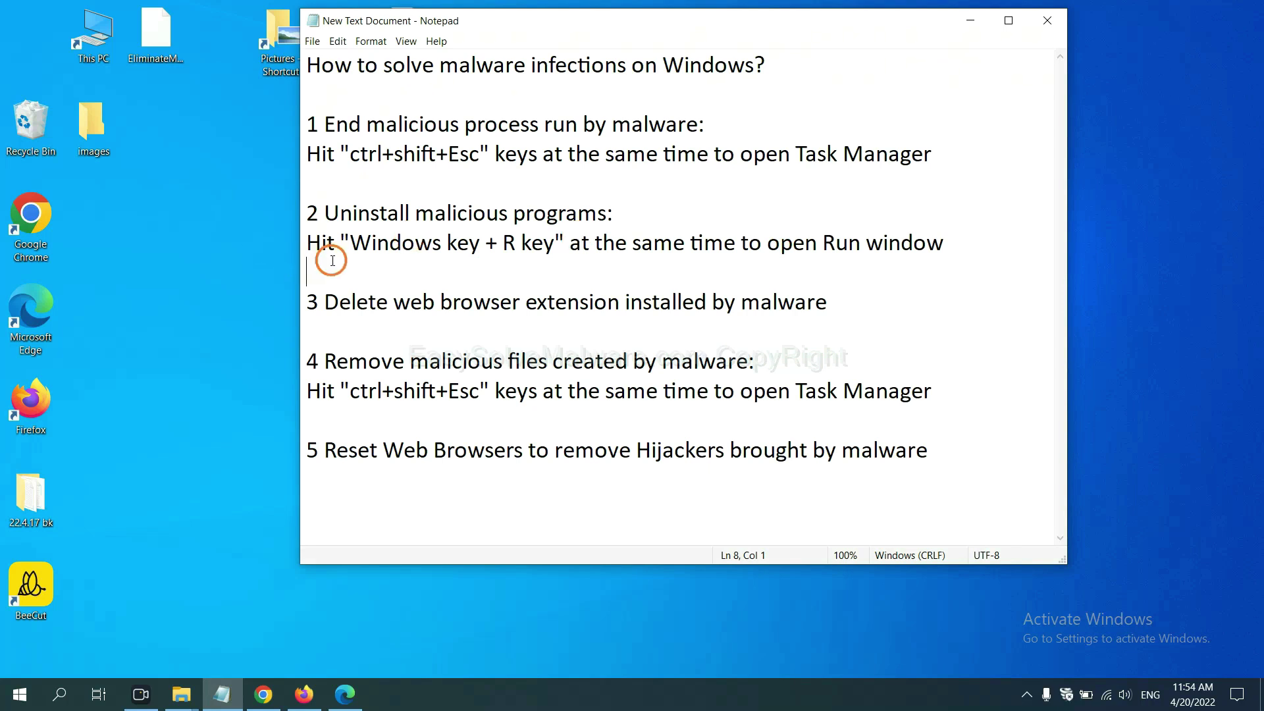
# - Run 'control panel' from the Win+R Run dialog, positioned beside the notes
pyautogui.moveTo(344, 248); pyautogui.dragTo(555, 257)
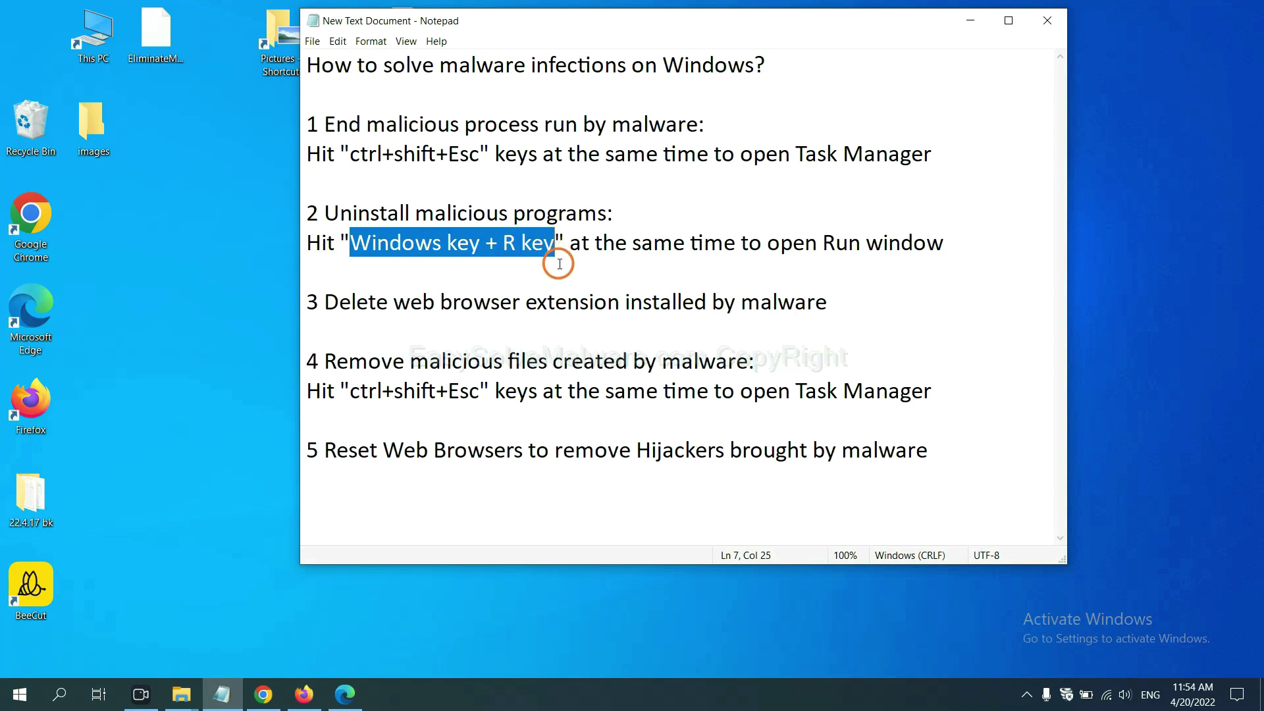
pyautogui.press('super+r')
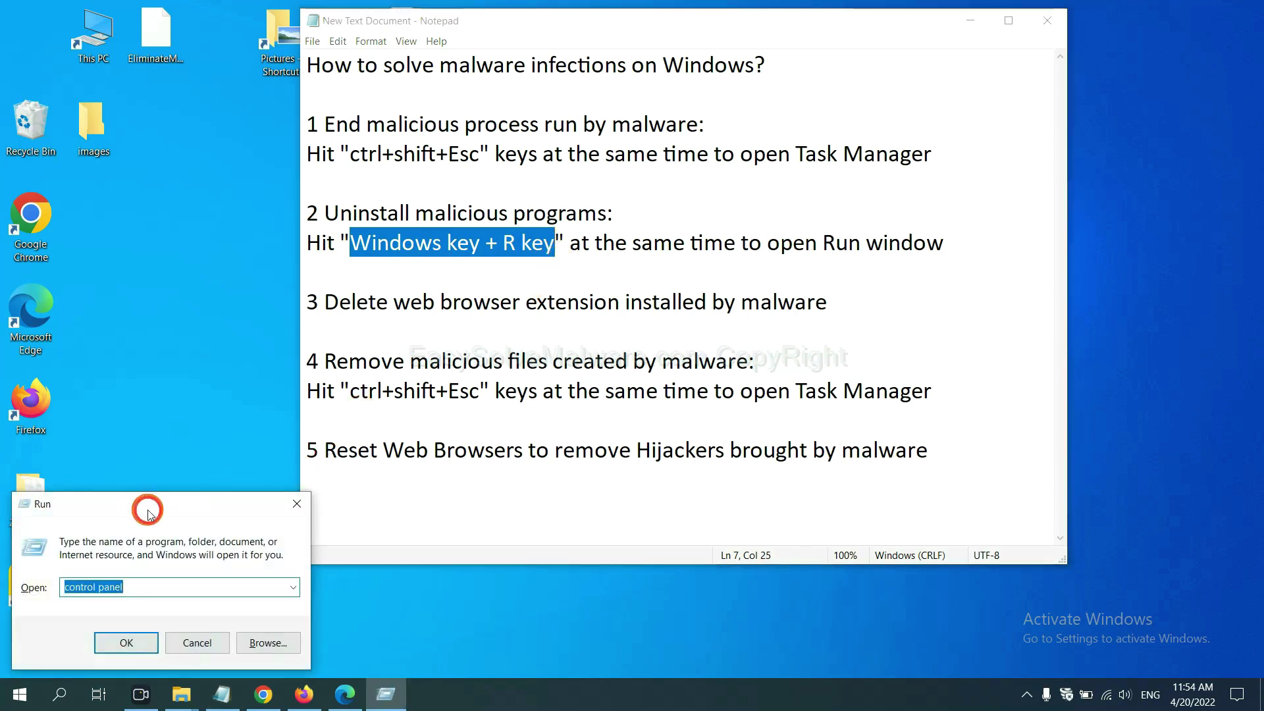
pyautogui.moveTo(149, 513); pyautogui.dragTo(972, 220)
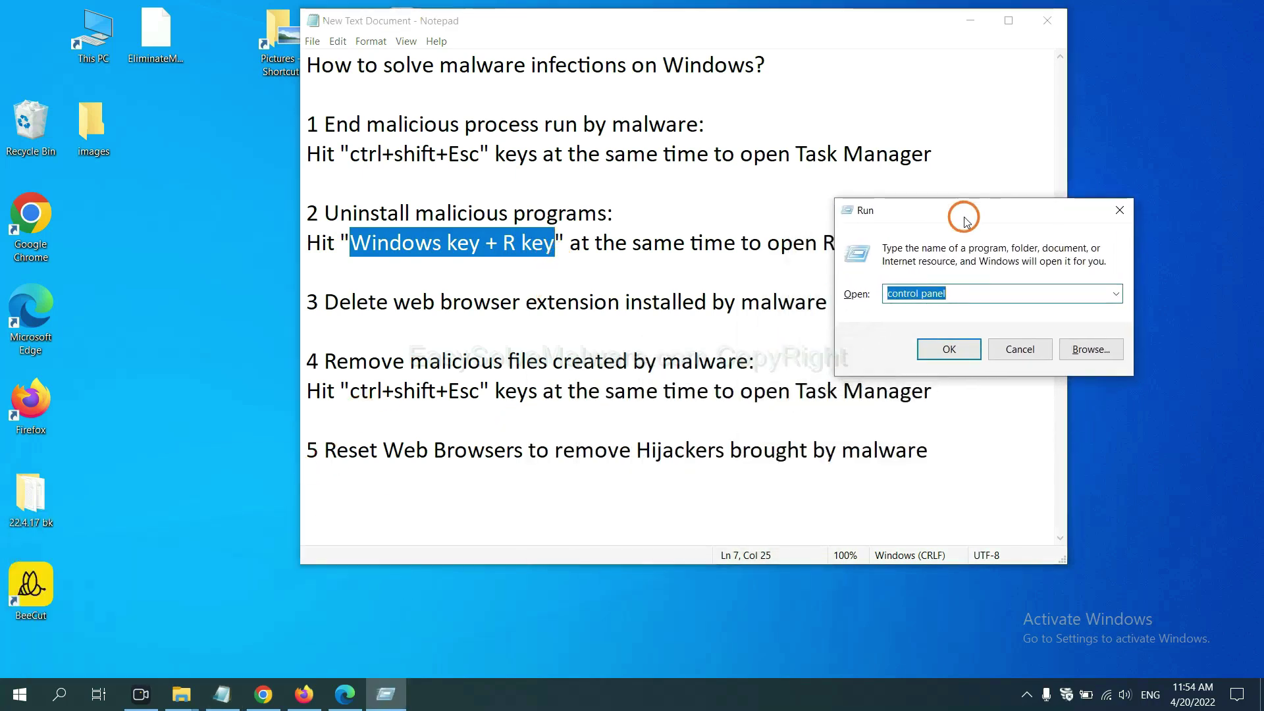
pyautogui.click(975, 293)
pyautogui.moveTo(983, 296); pyautogui.dragTo(864, 294)
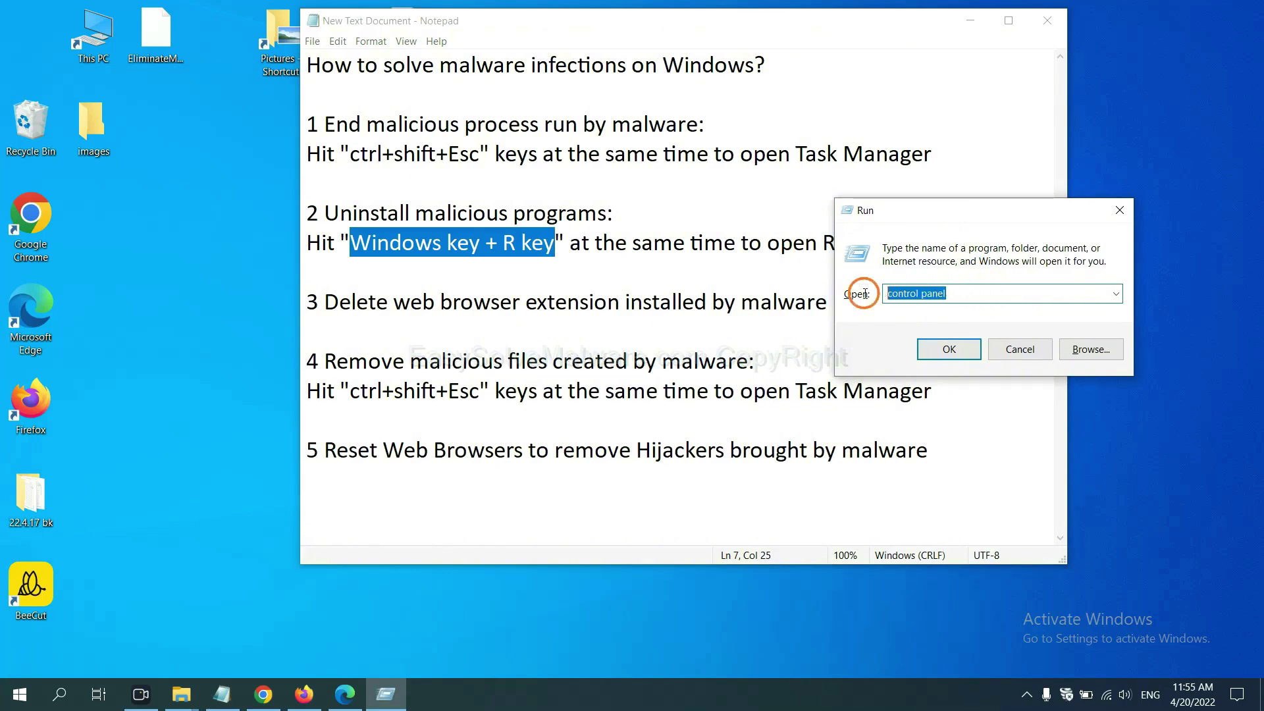
pyautogui.click(949, 350)
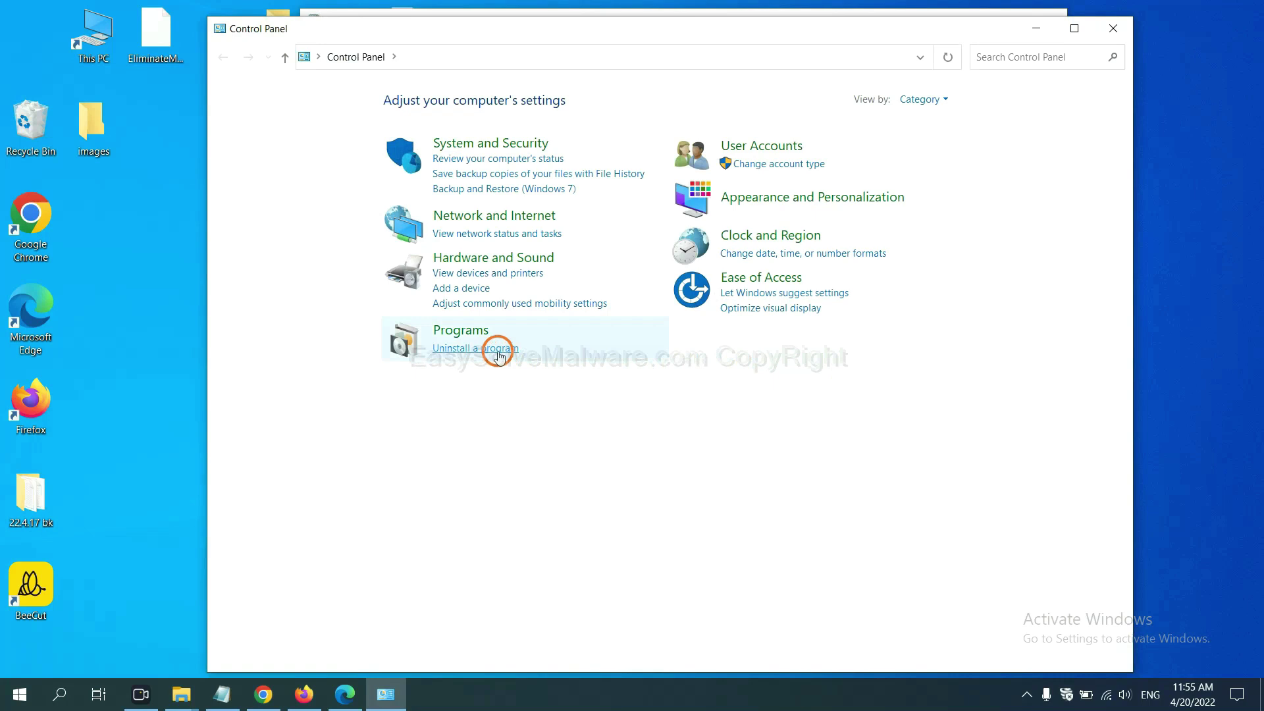
# - Select Xiph.Org Open Codecs in Programs and Features, then close the program list
pyautogui.click(498, 349)
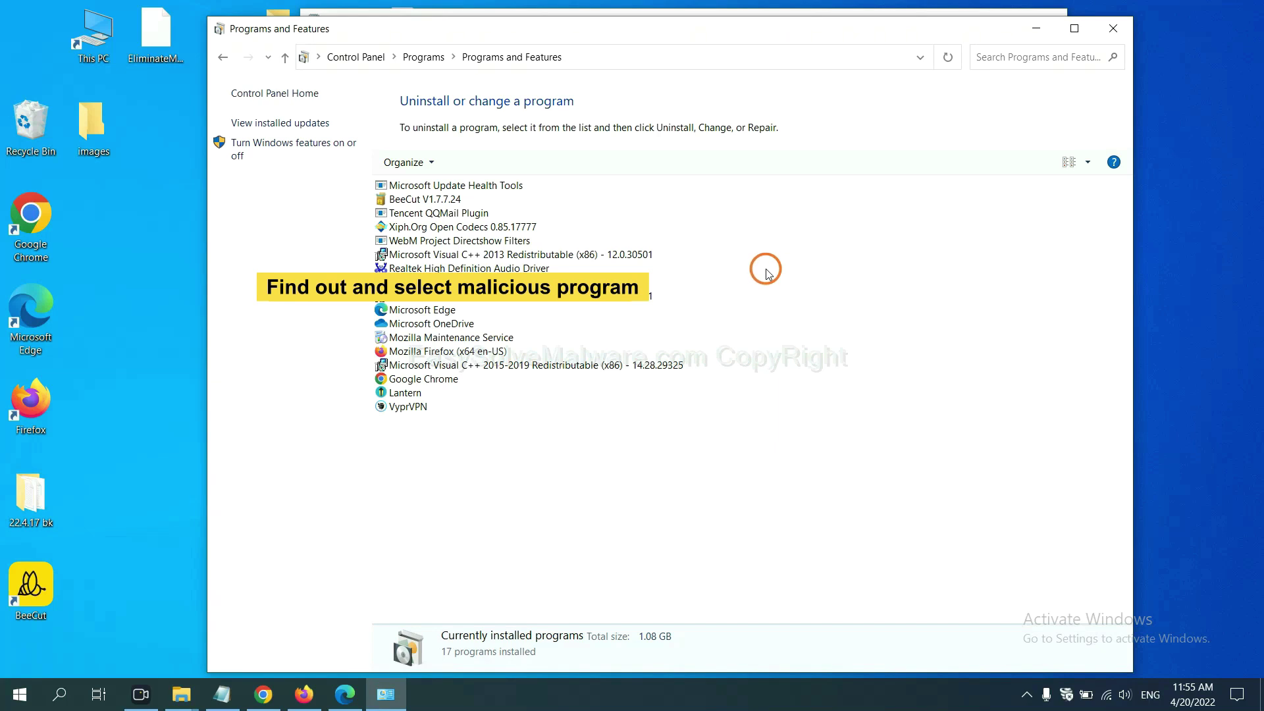
pyautogui.click(497, 226)
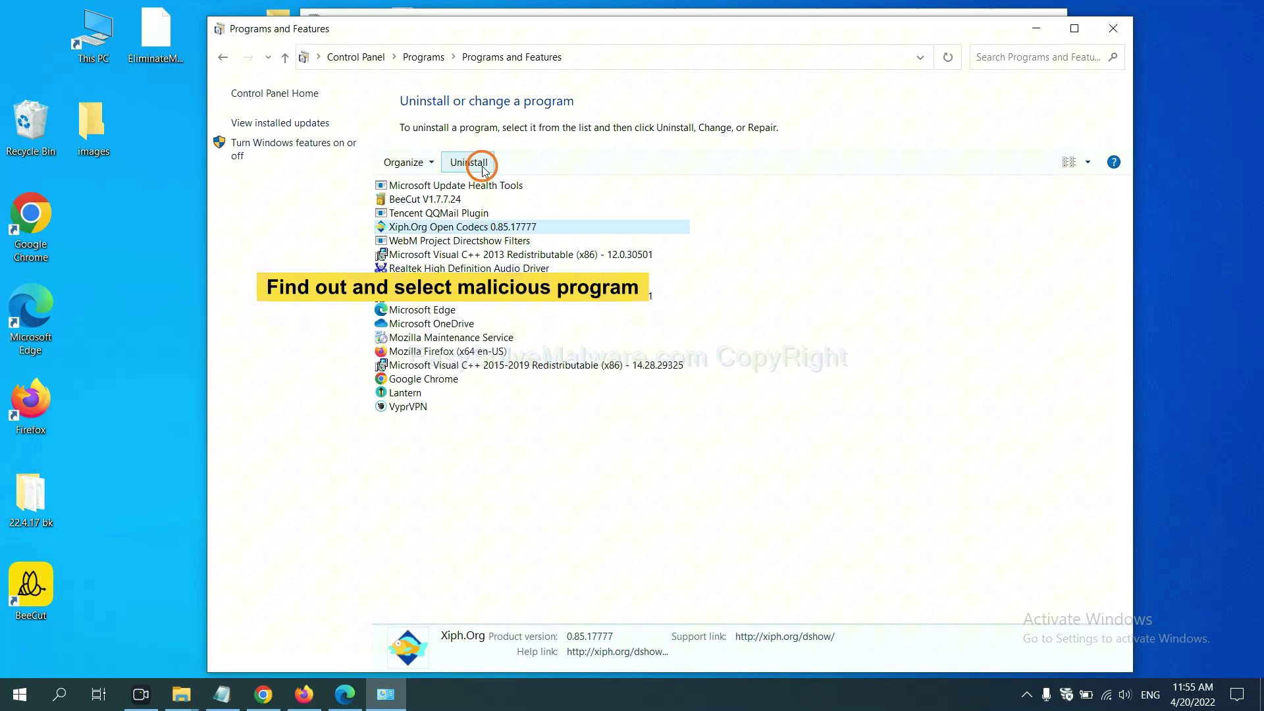
pyautogui.click(1121, 35)
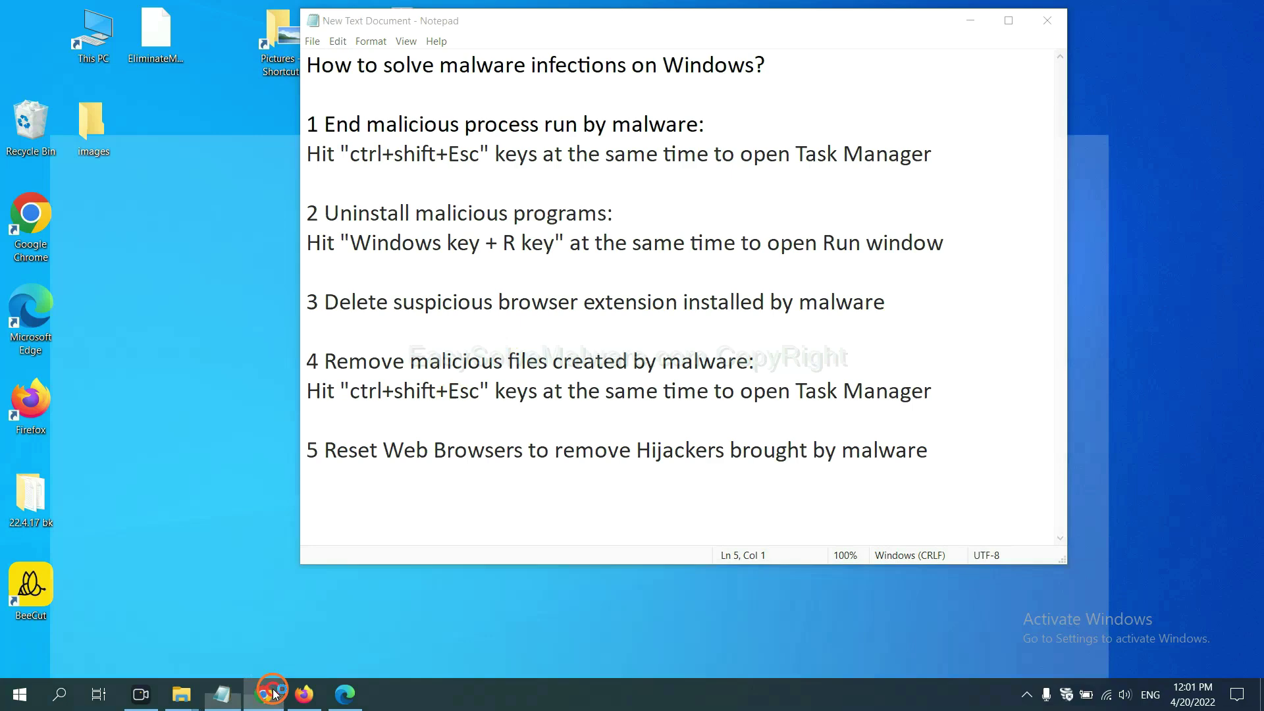
# - Open Chrome's Extensions page through More tools to find Scroll To Top
pyautogui.click(264, 695)
pyautogui.click(1246, 43)
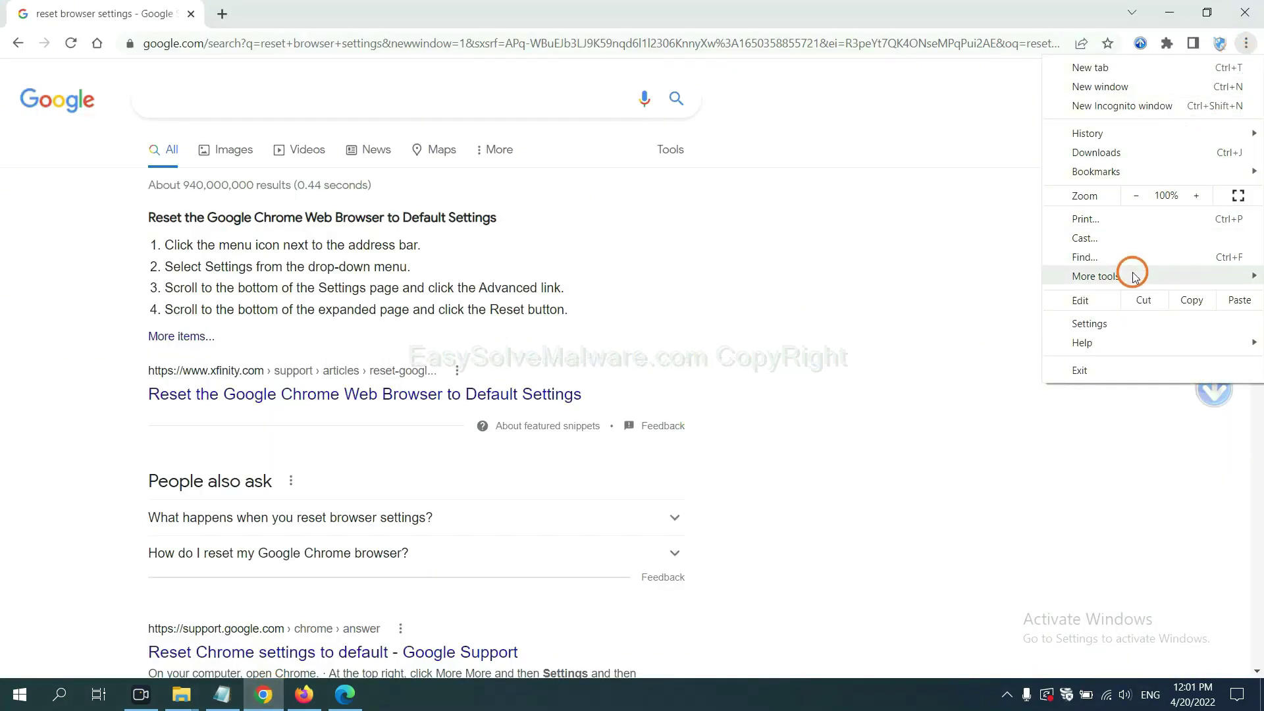
pyautogui.moveTo(1134, 277)
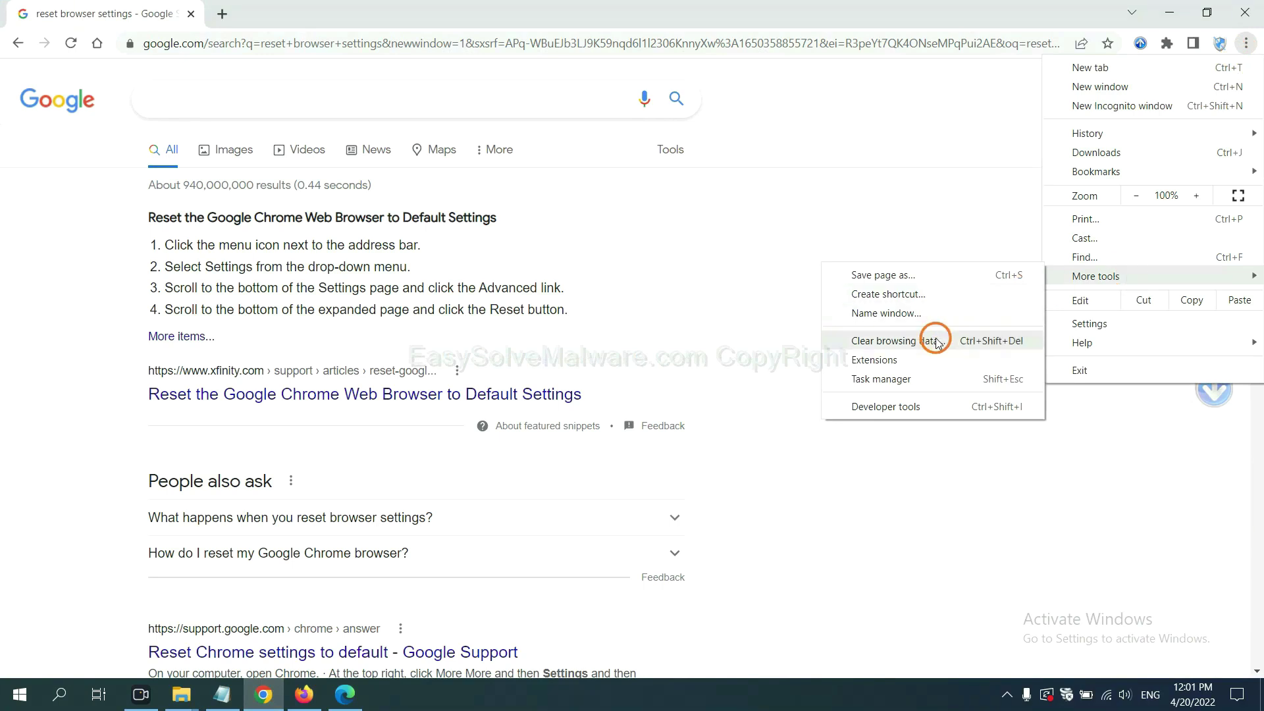
pyautogui.click(931, 359)
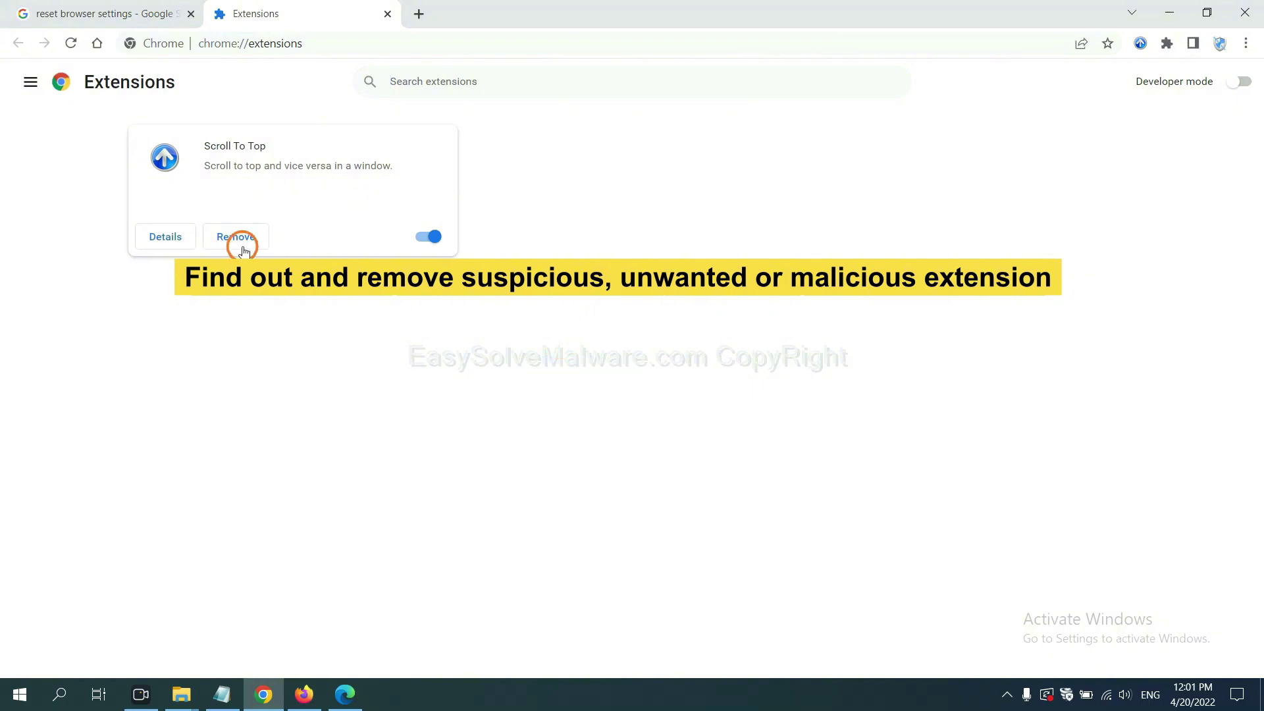
# - Inspect GIPHY for Firefox's removal options in Firefox's Add-ons Manager, then switch to Edge
pyautogui.click(304, 694)
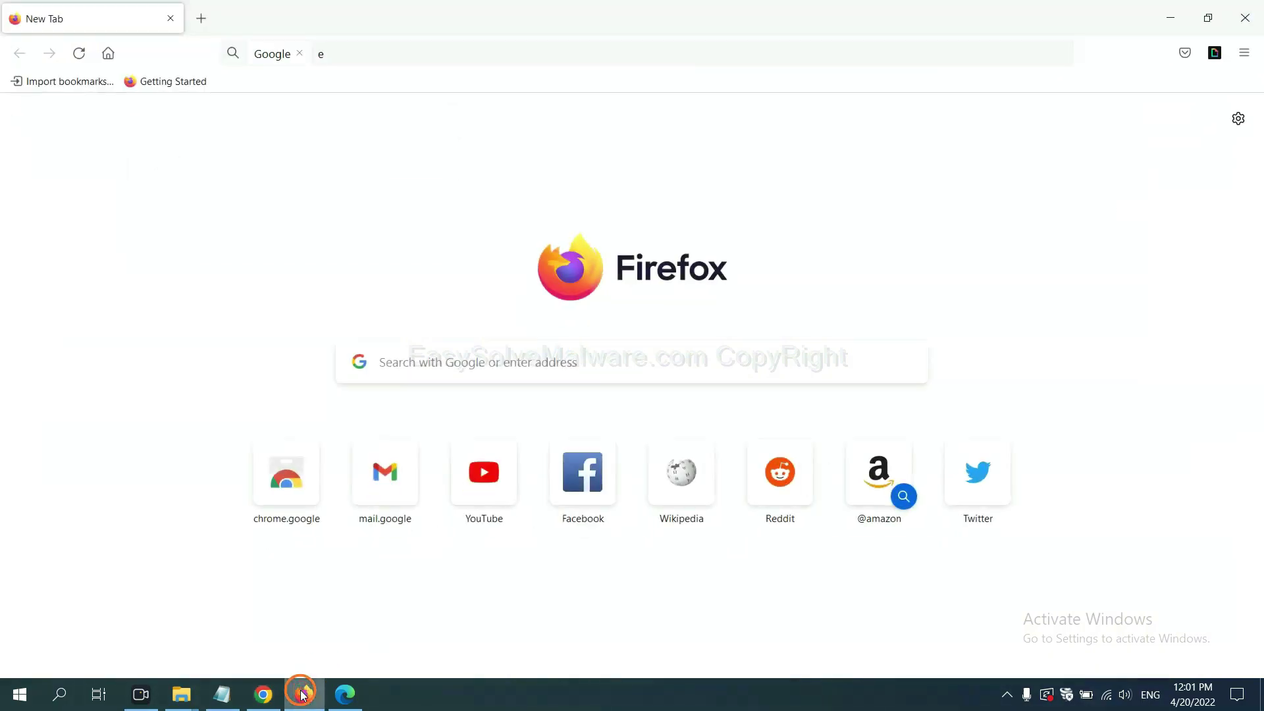
pyautogui.click(1248, 54)
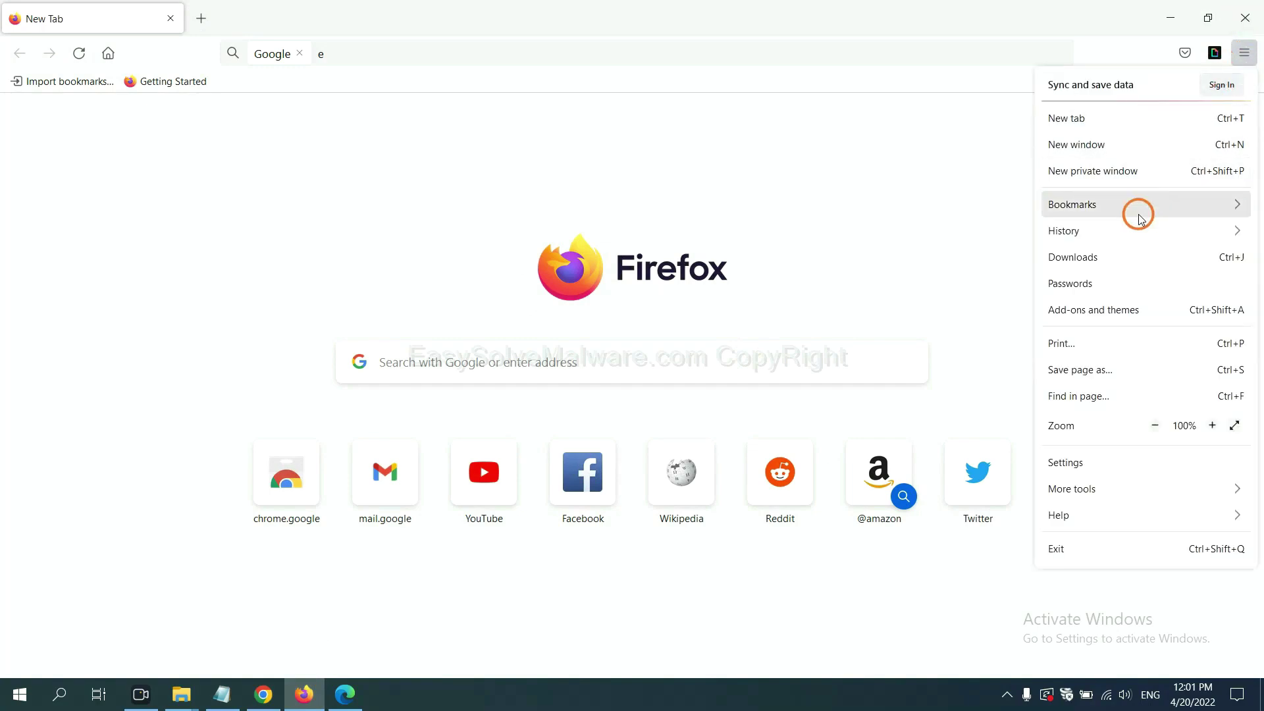
pyautogui.click(1106, 320)
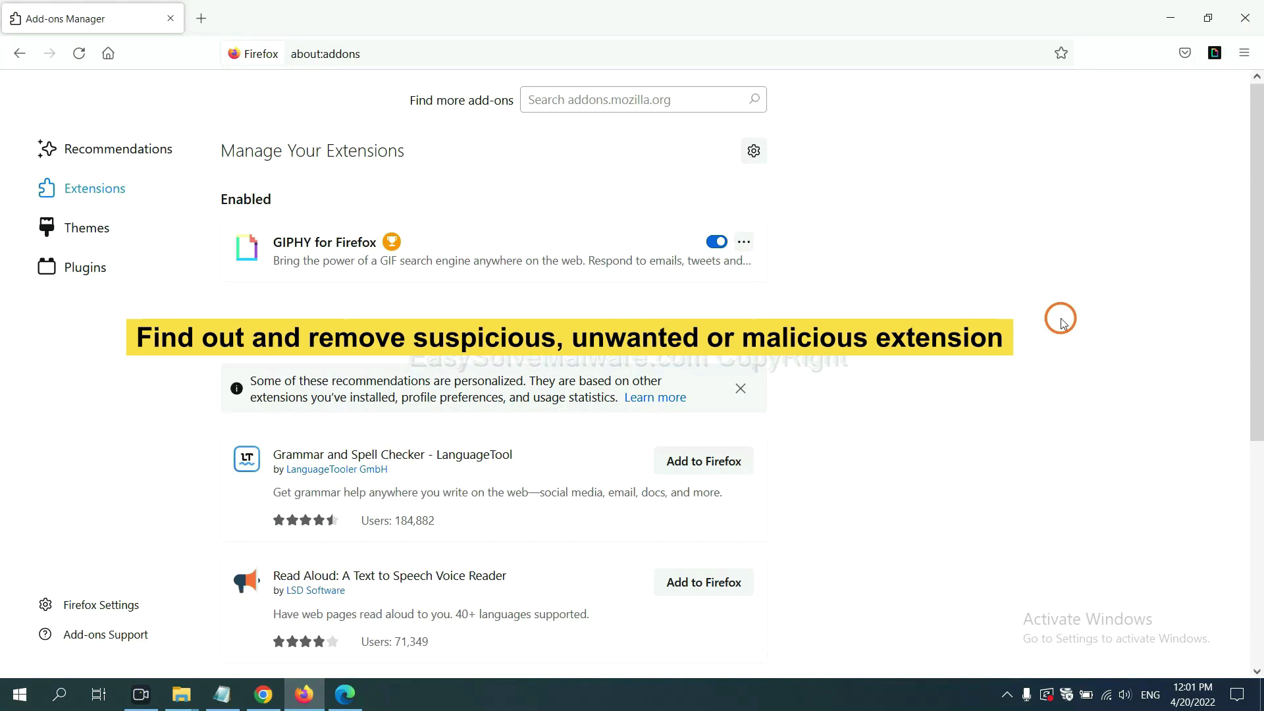
pyautogui.click(744, 244)
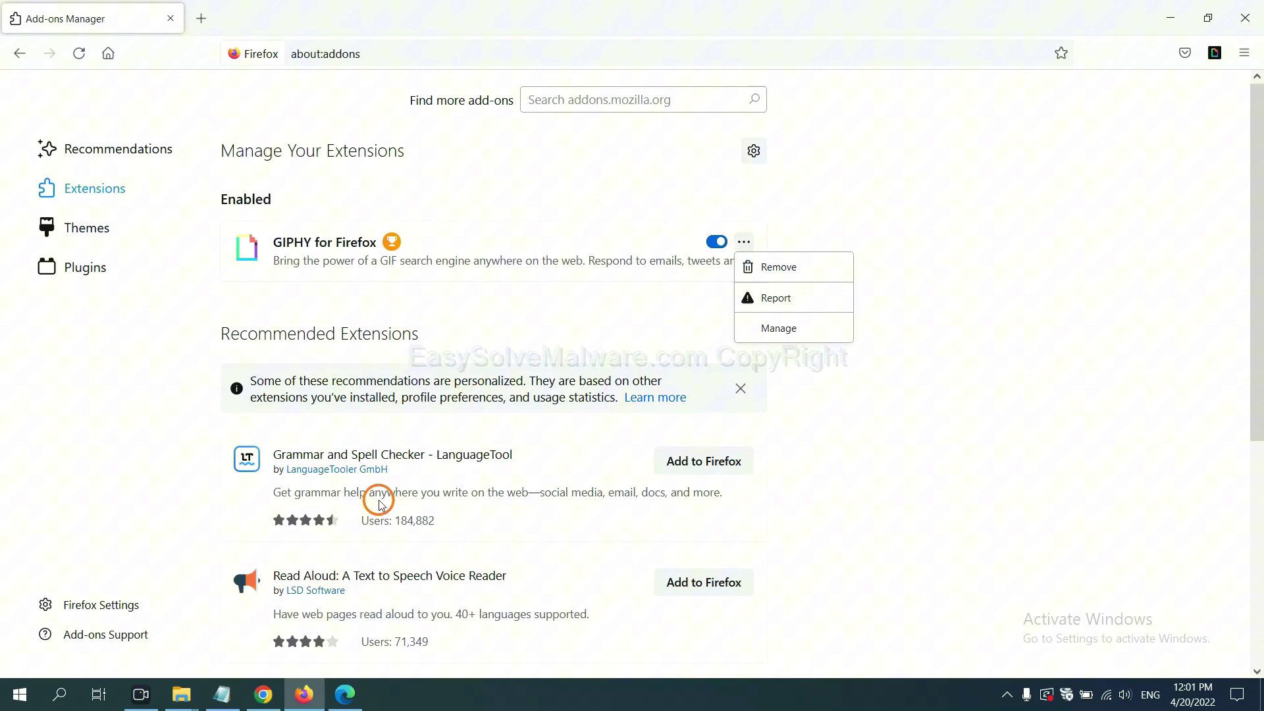
pyautogui.click(344, 694)
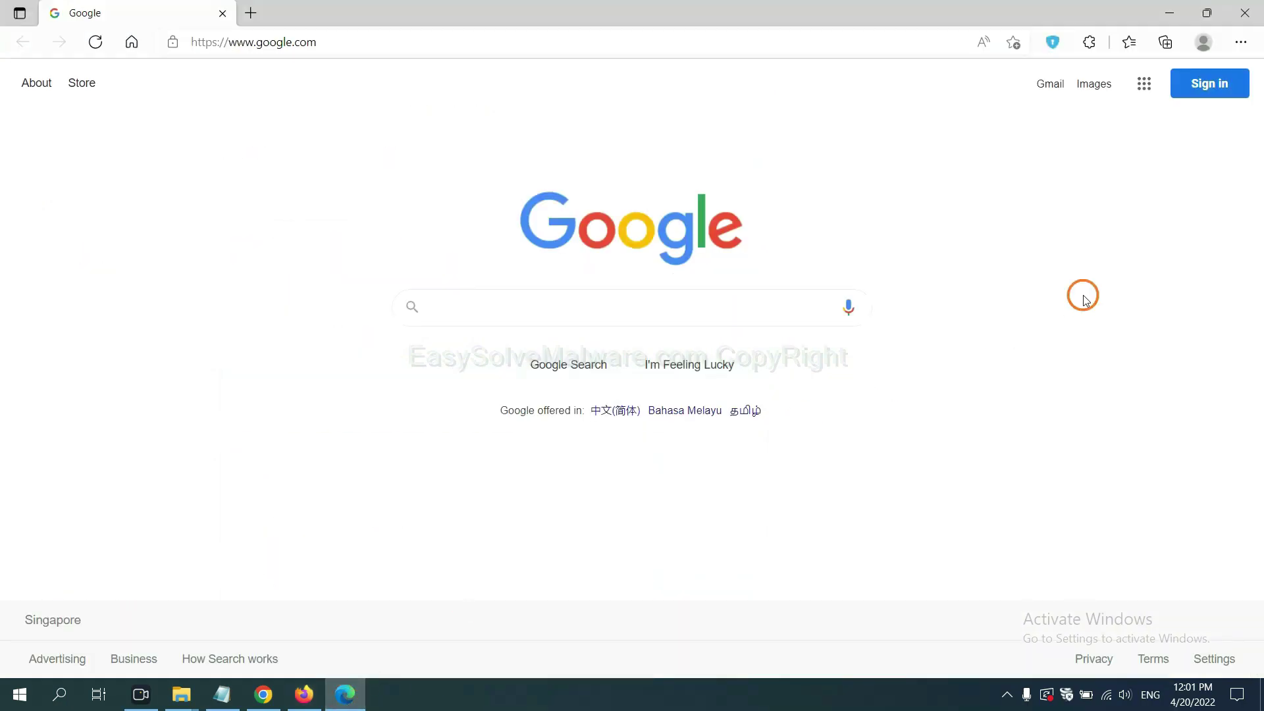
# - Remove the ArcVpn Free Fast VPN Proxy extension from Edge, then minimise everything to the desktop
pyautogui.click(1239, 45)
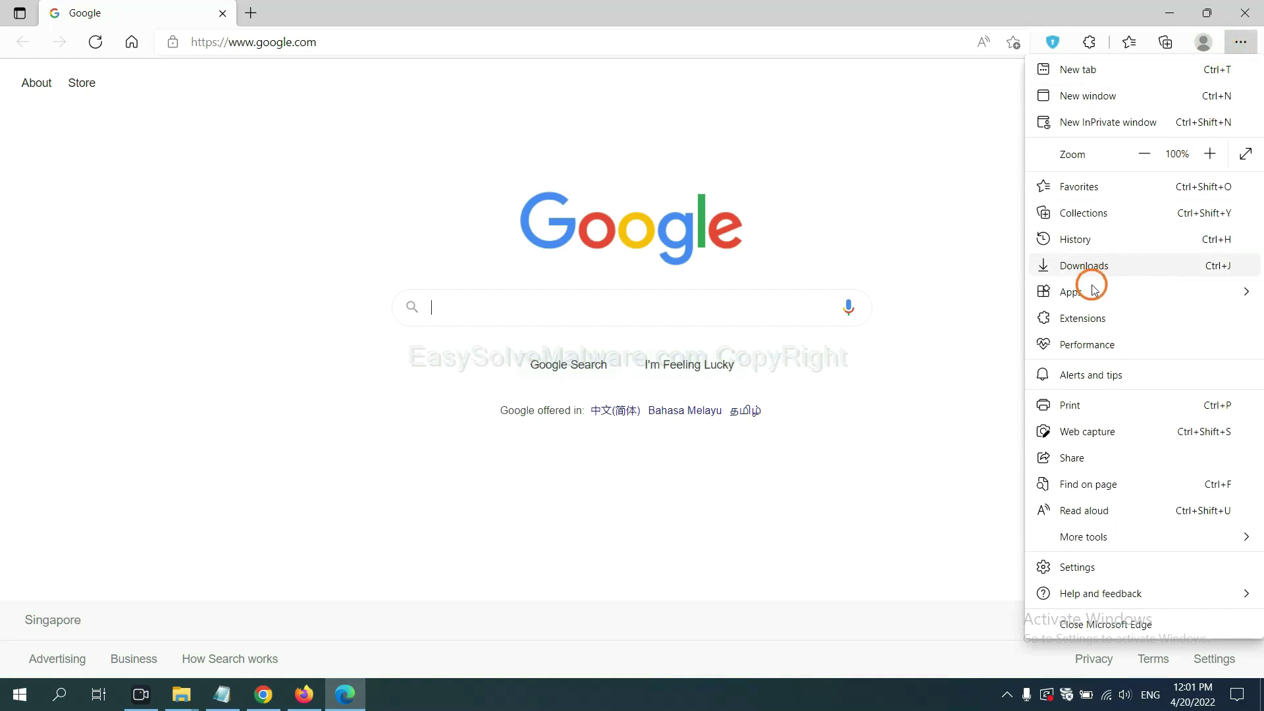
pyautogui.rightClick(1089, 321)
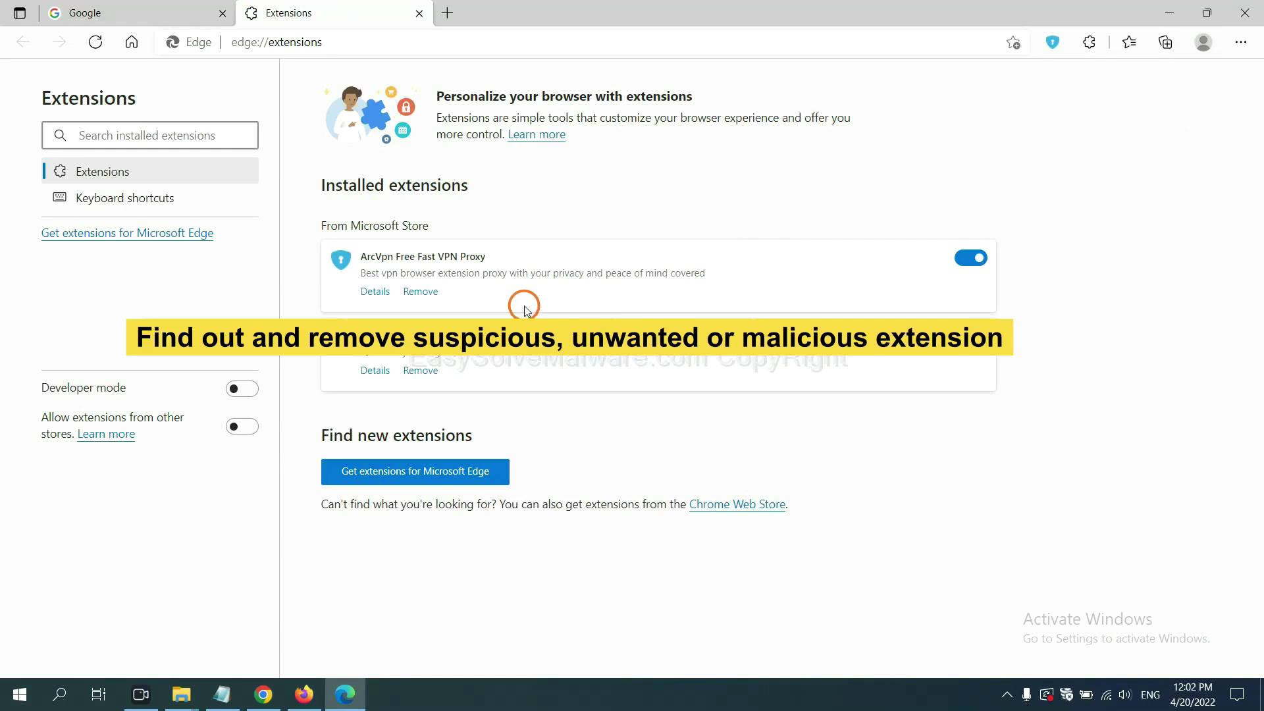
pyautogui.click(432, 295)
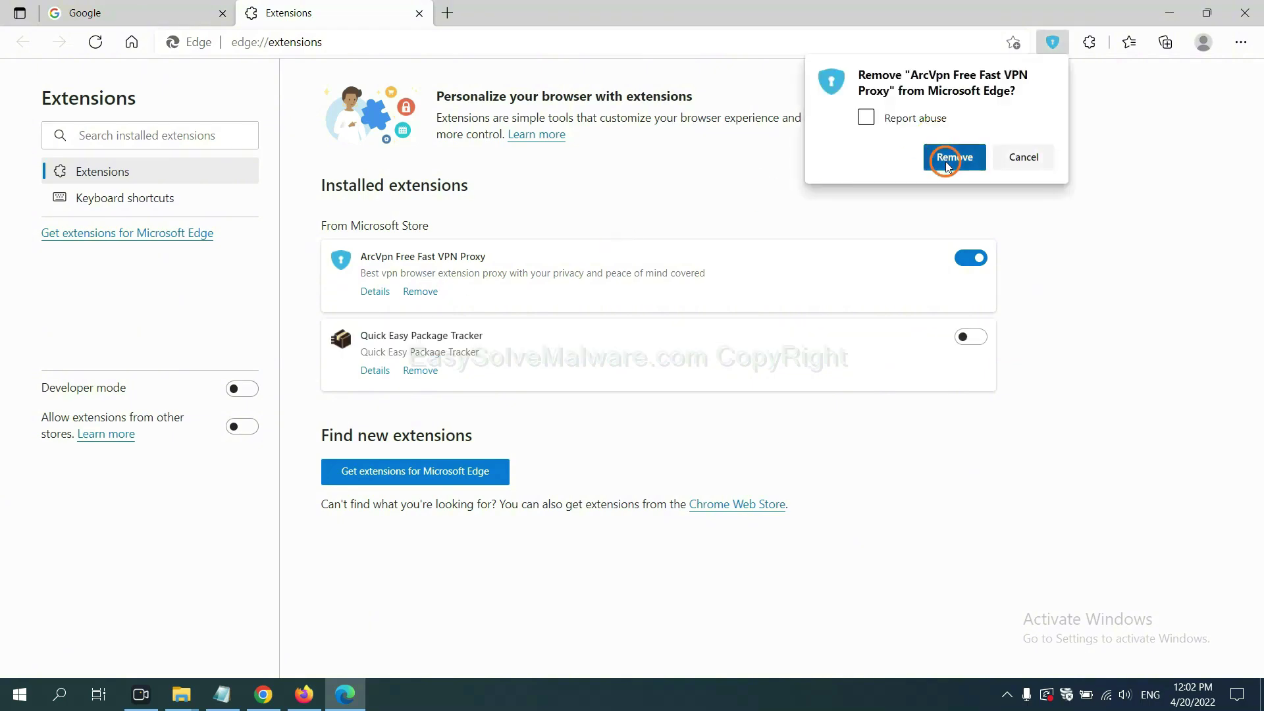
pyautogui.click(946, 163)
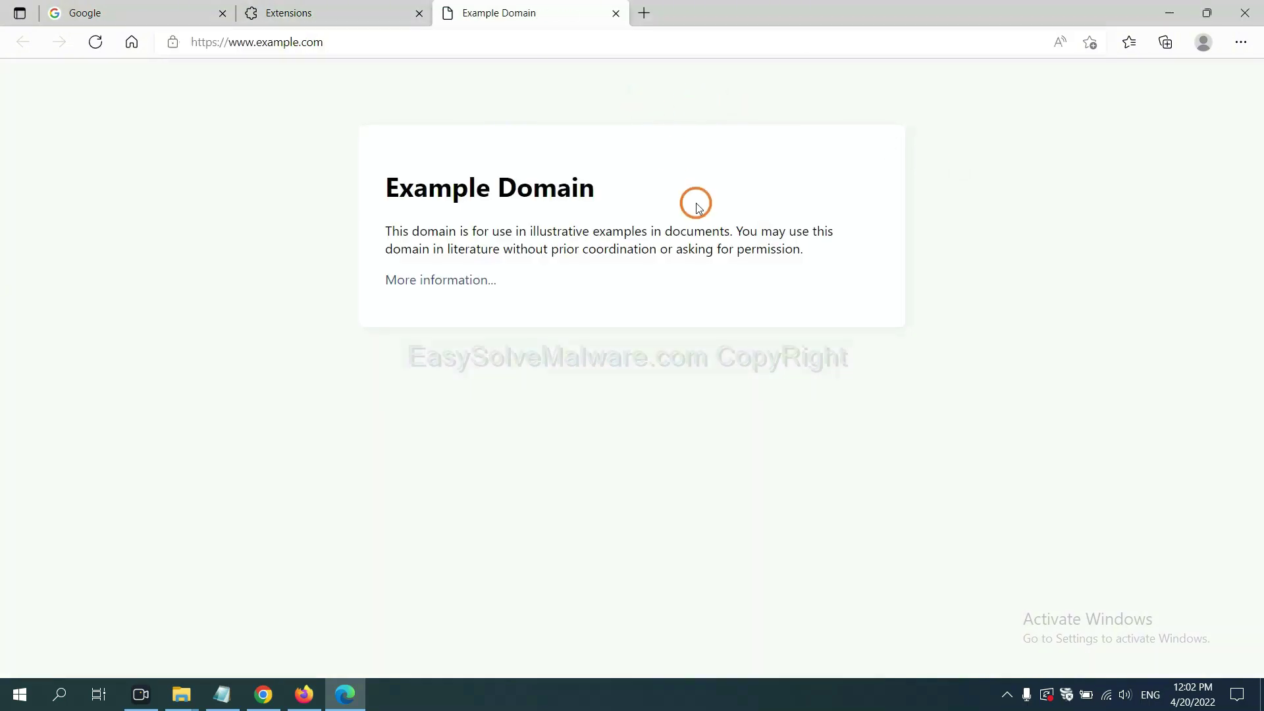
pyautogui.click(1260, 701)
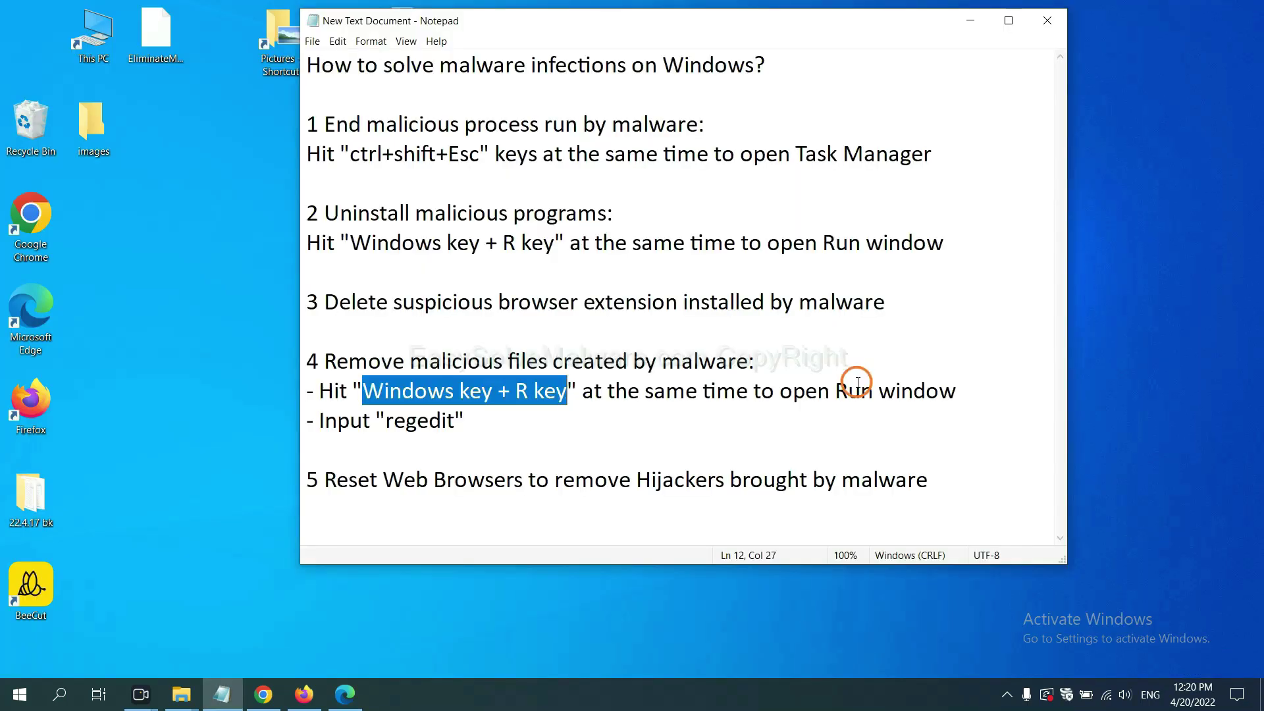
# - Following step 4 of the notes, run regedit from the Win+R Run dialog
pyautogui.click(860, 385)
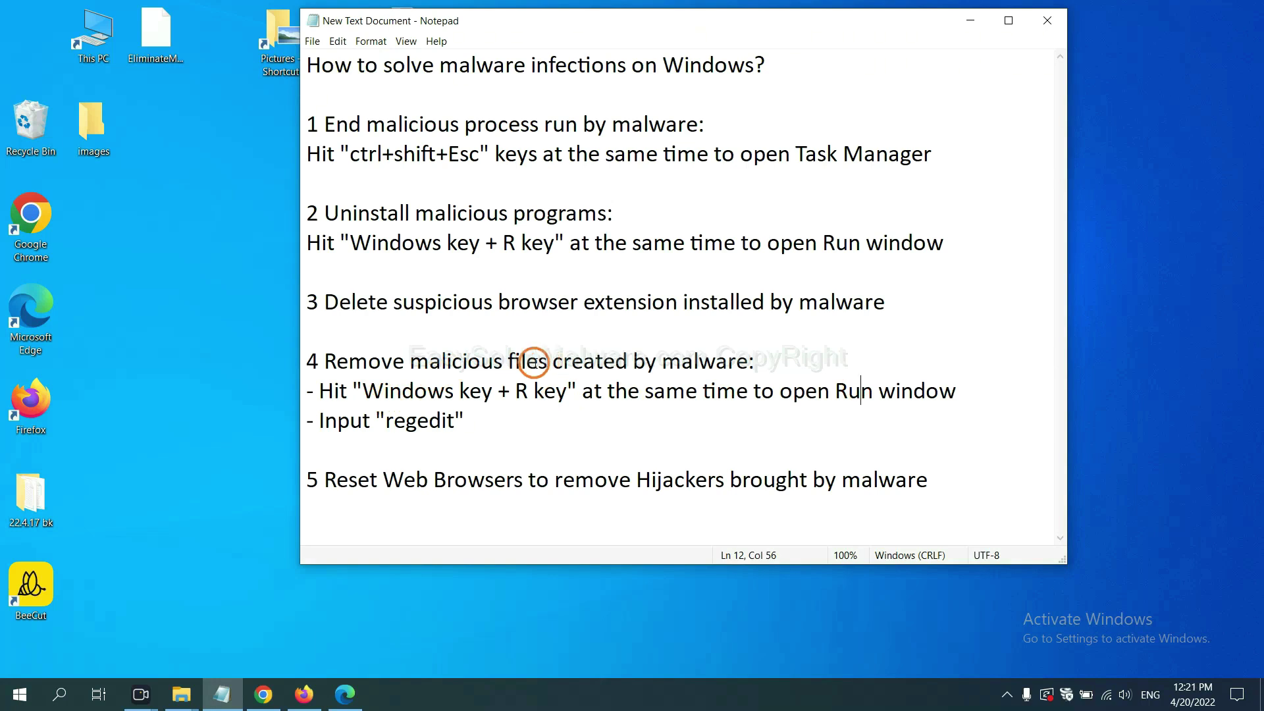
pyautogui.moveTo(325, 390); pyautogui.dragTo(727, 404)
pyautogui.click(735, 397)
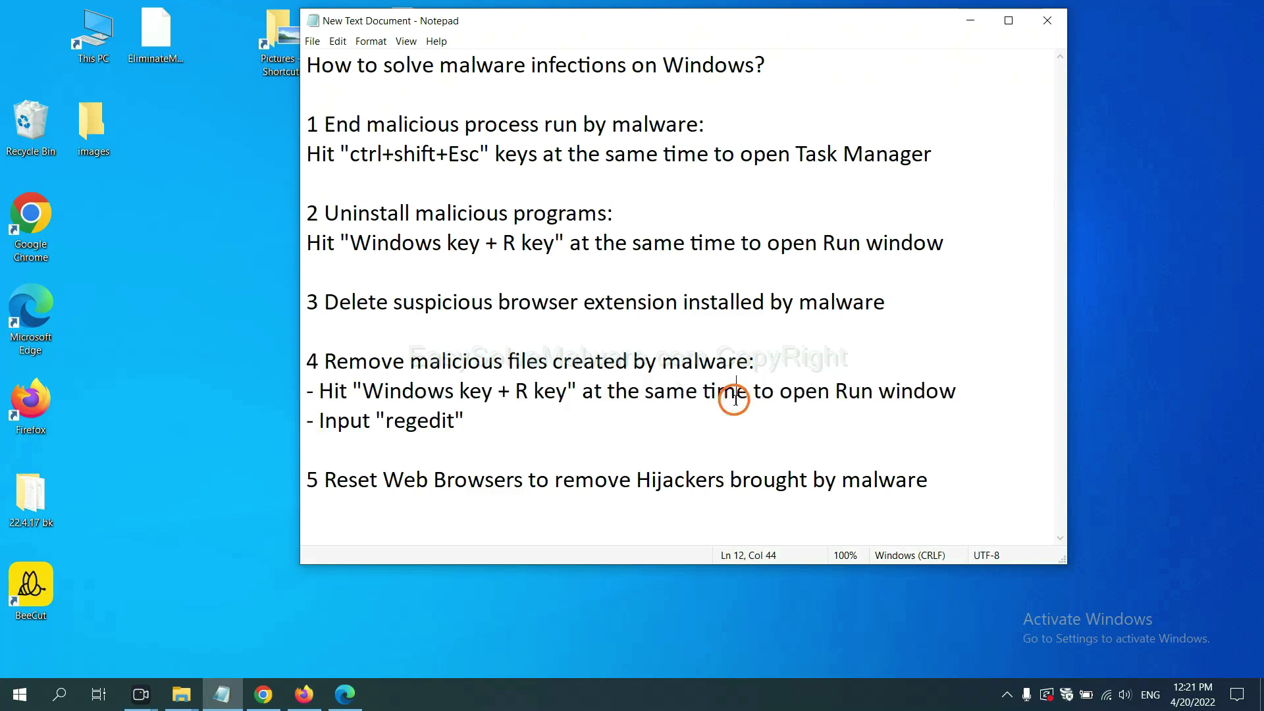
pyautogui.press('super+r')
pyautogui.moveTo(274, 527); pyautogui.dragTo(983, 301)
pyautogui.click(891, 346)
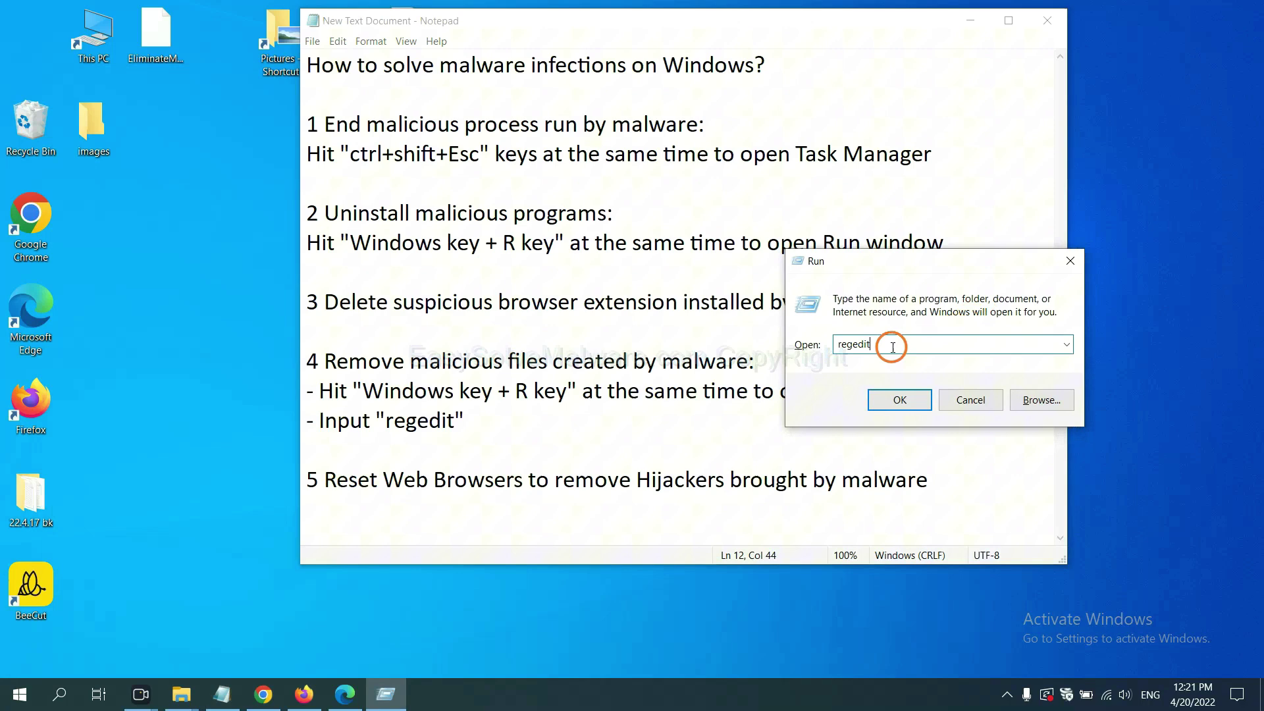
pyautogui.click(898, 399)
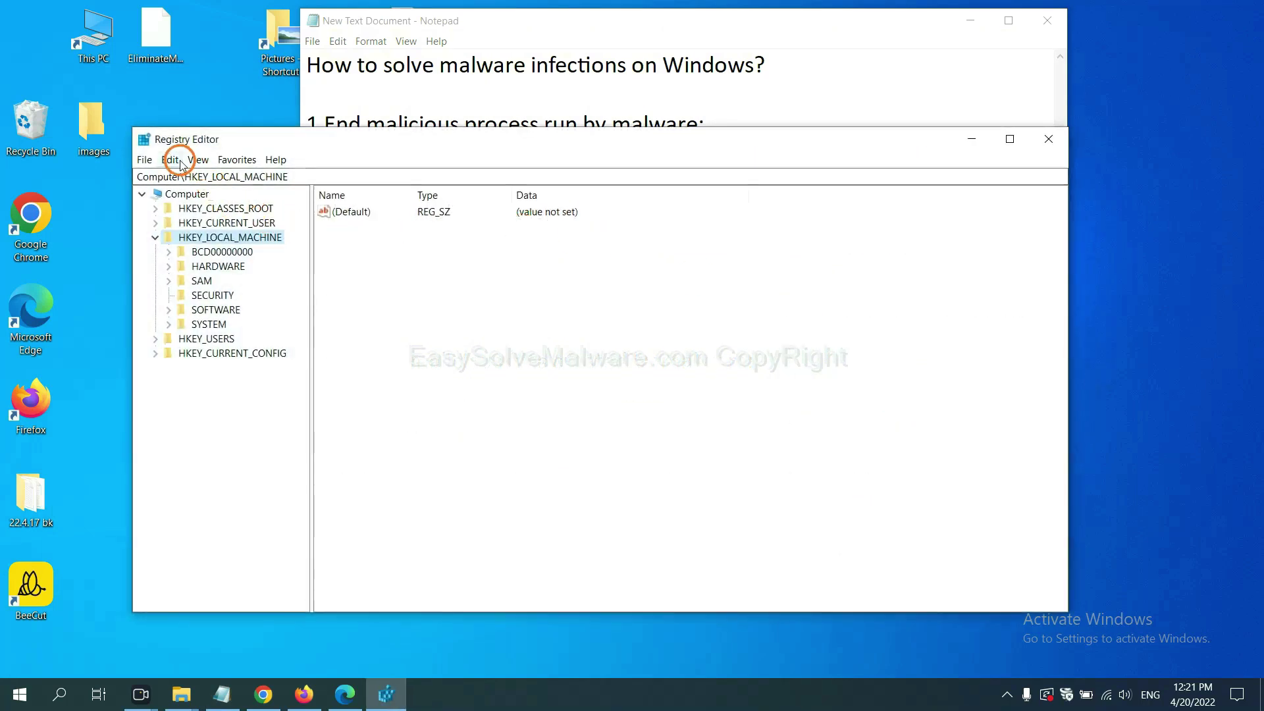
# - Search the registry for 'be', finding BeeCut.exe under FEATURE_BROWSER_EMULATION
pyautogui.click(173, 160)
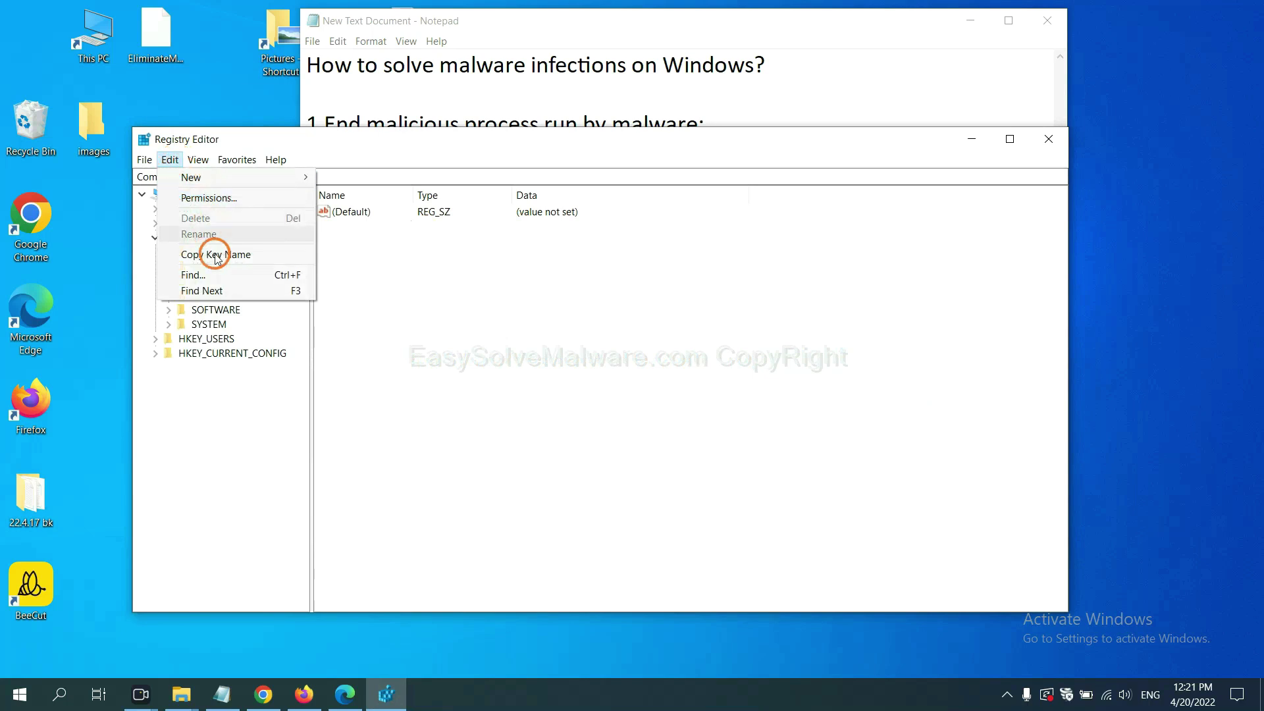
pyautogui.click(224, 277)
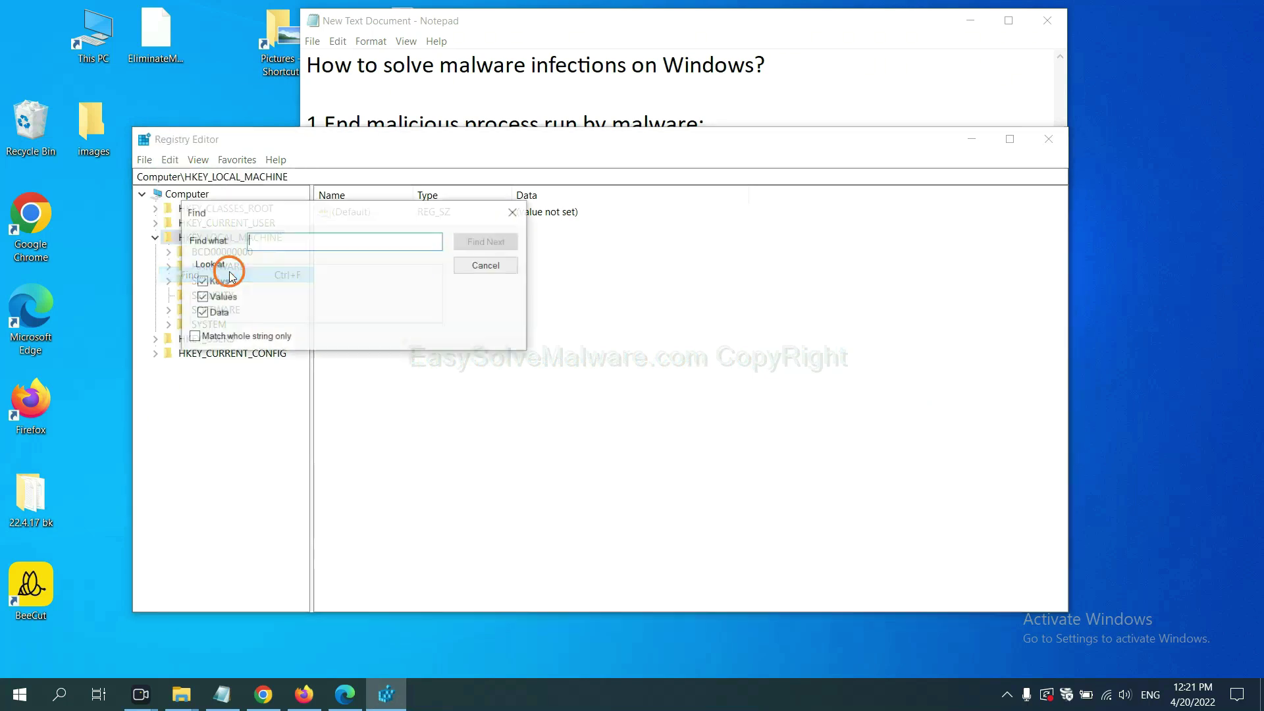
pyautogui.moveTo(355, 212); pyautogui.dragTo(483, 242)
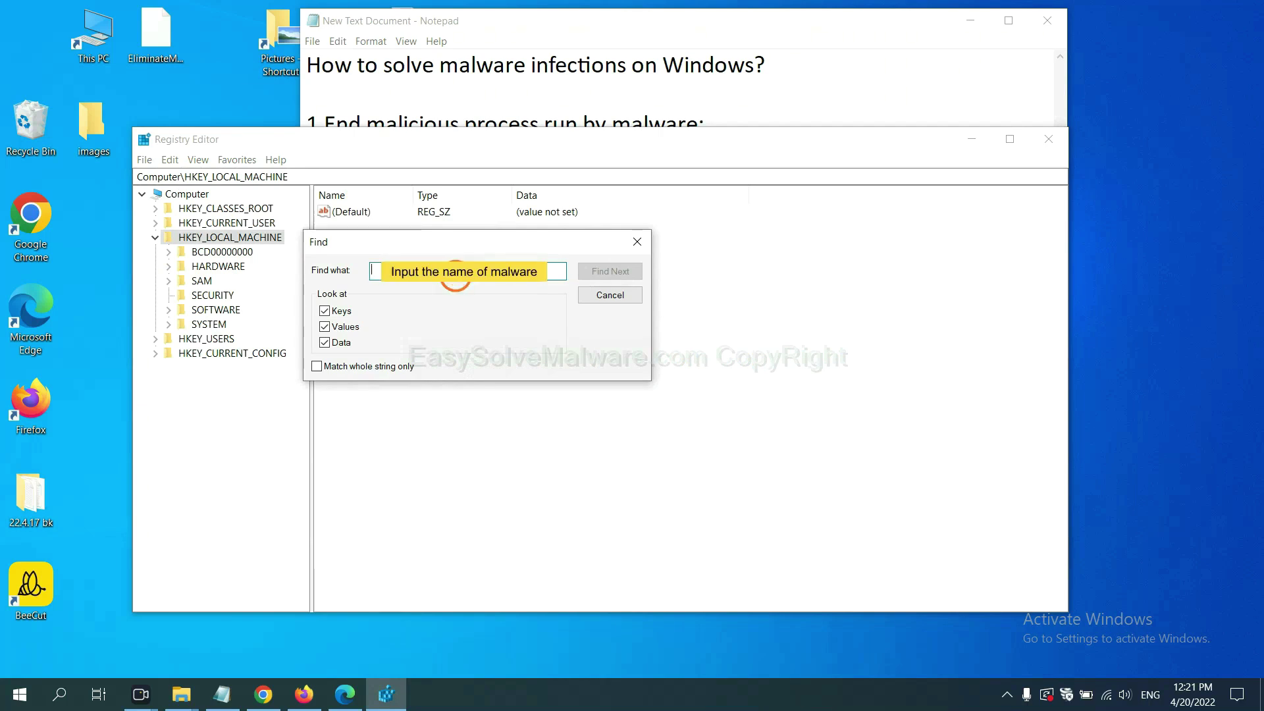
pyautogui.write('beecut')
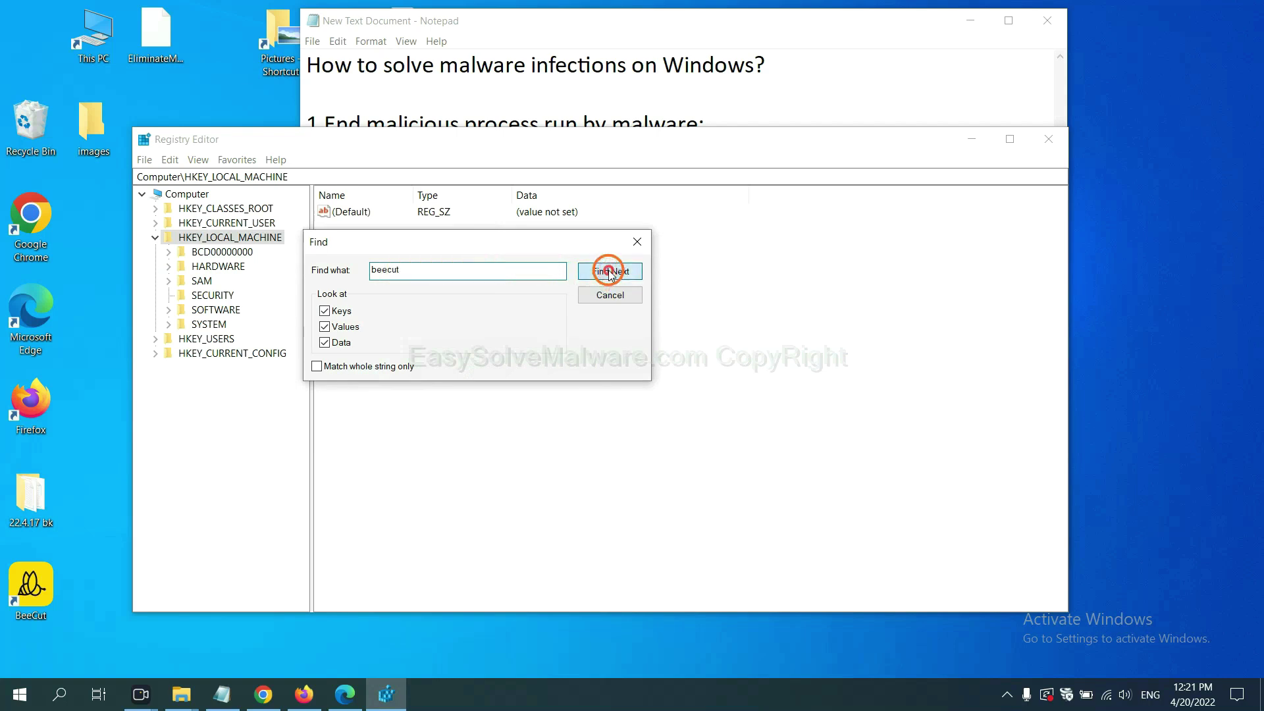
pyautogui.click(609, 272)
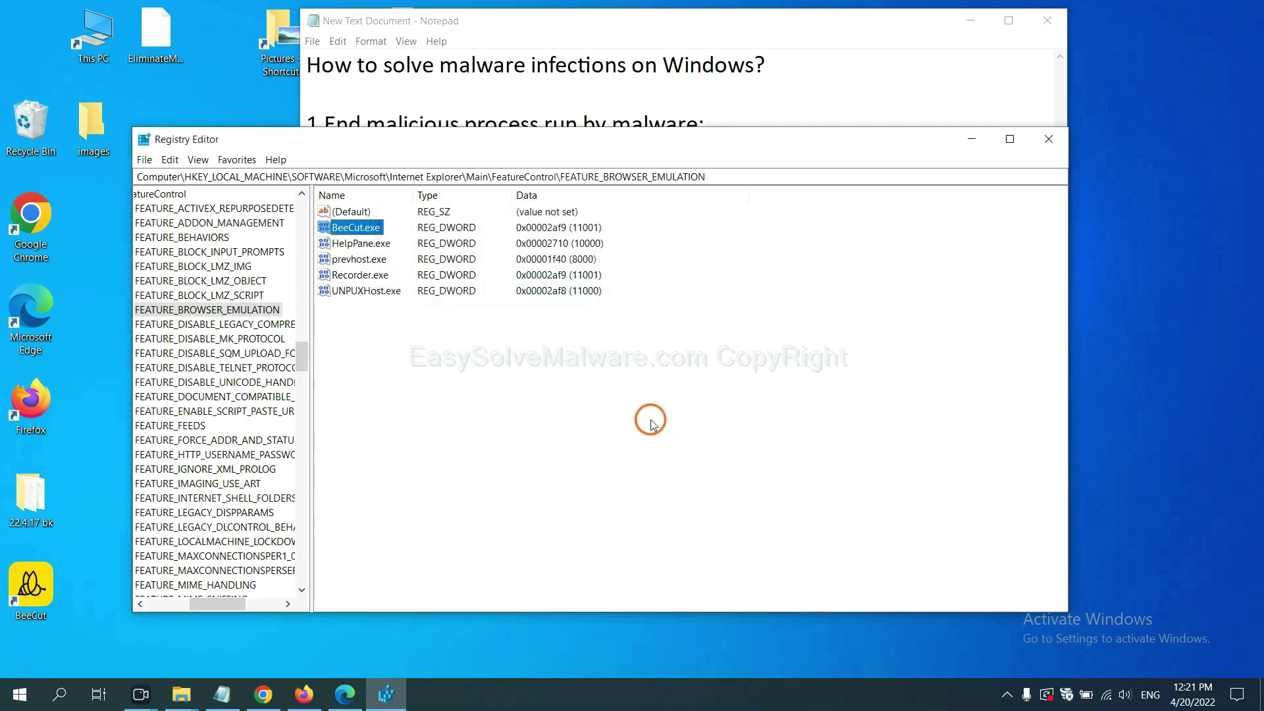
pyautogui.moveTo(212, 603)
pyautogui.mouseDown()
pyautogui.moveTo(185, 600)
pyautogui.moveTo(201, 601)
pyautogui.mouseUp()
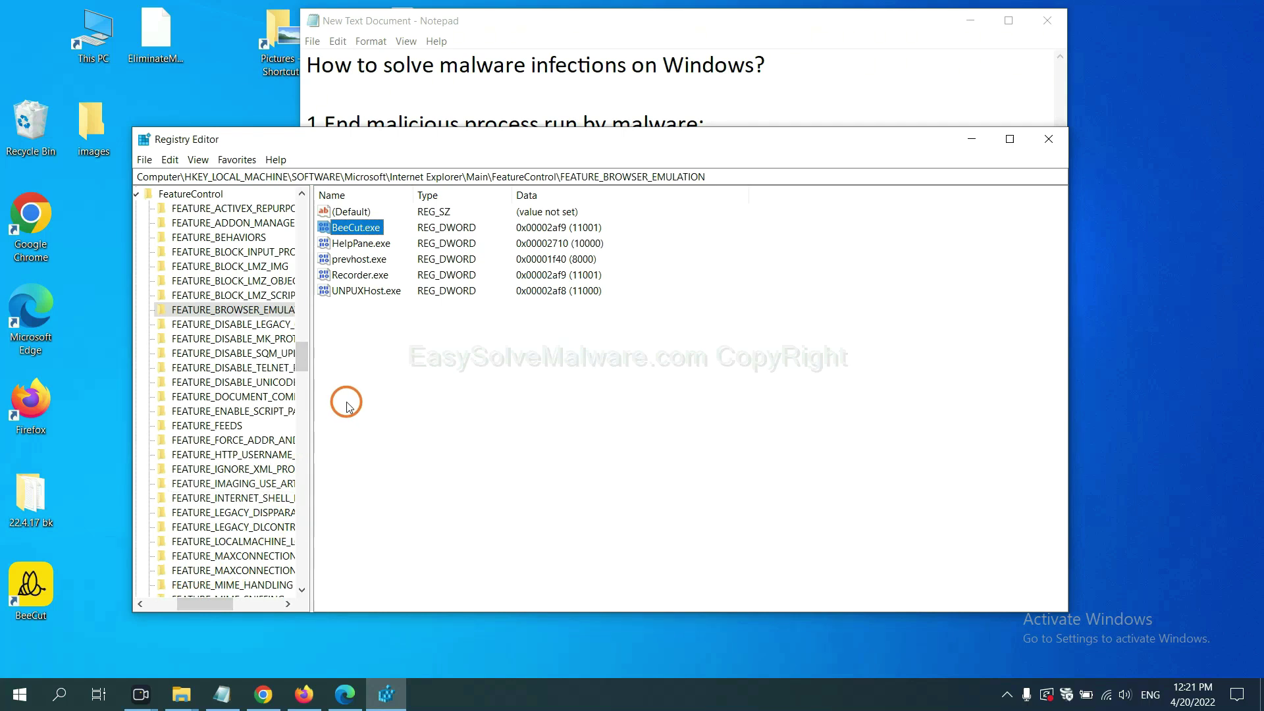
pyautogui.rightClick(256, 311)
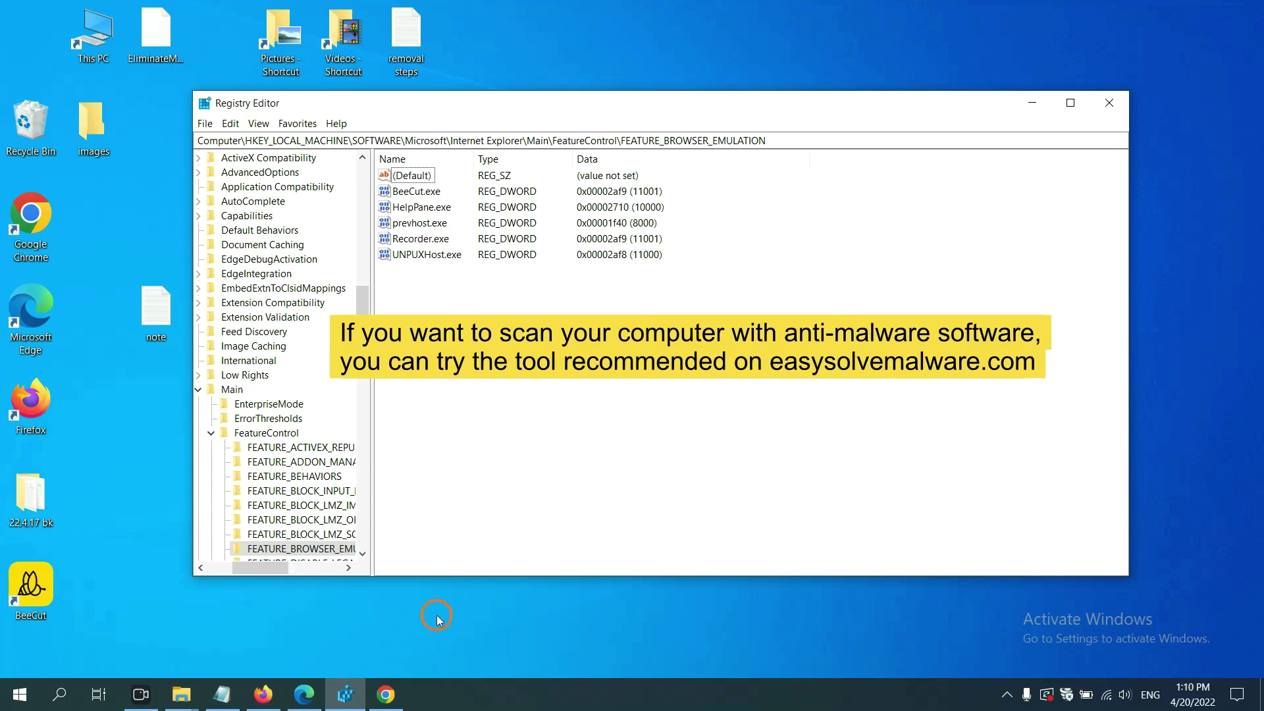
# - Bring up the EasySolveMalware.com page in Chrome and scroll through its malware removal steps
pyautogui.click(387, 692)
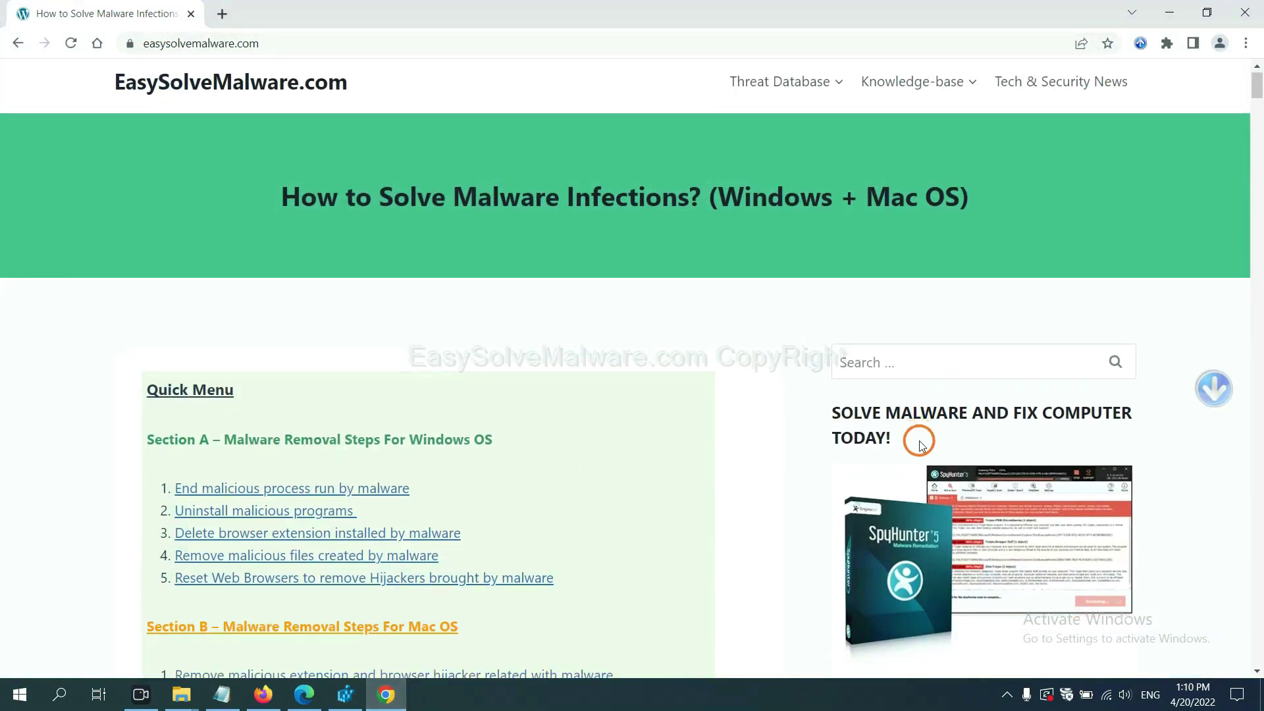
pyautogui.scroll(-1, 920, 442)
pyautogui.scroll(1, 884, 410)
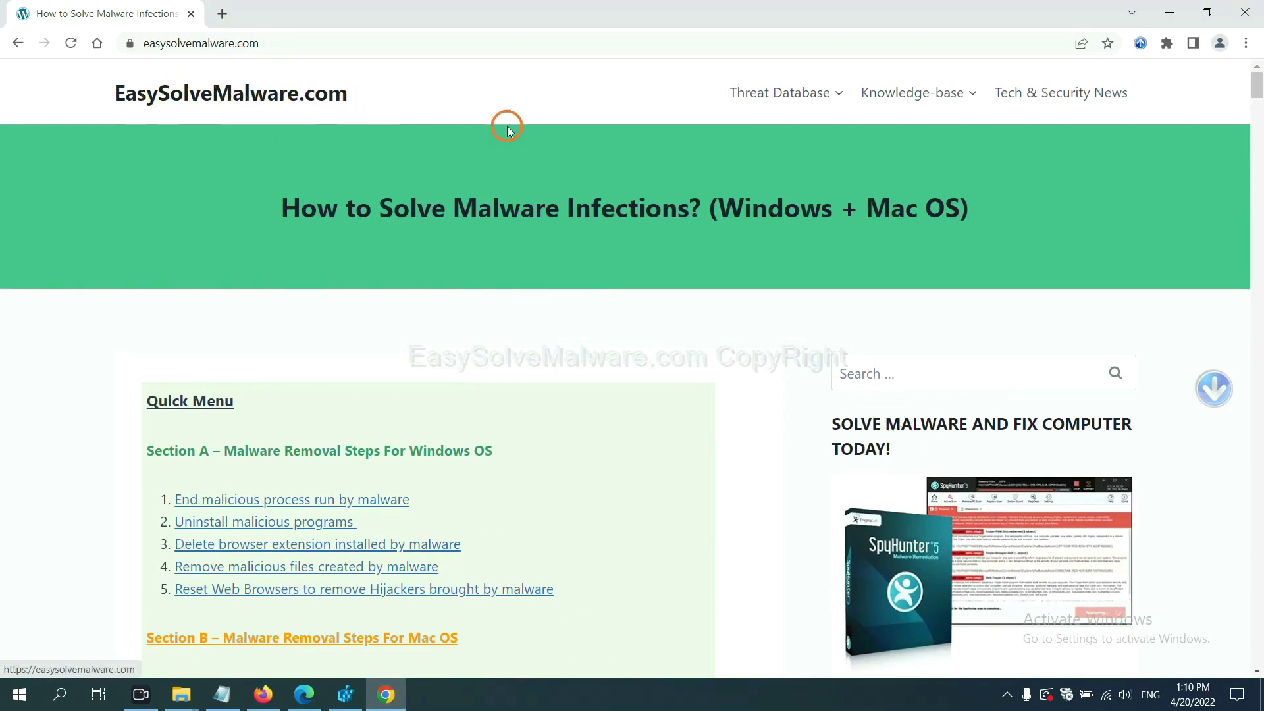
pyautogui.scroll(-3, 1014, 395)
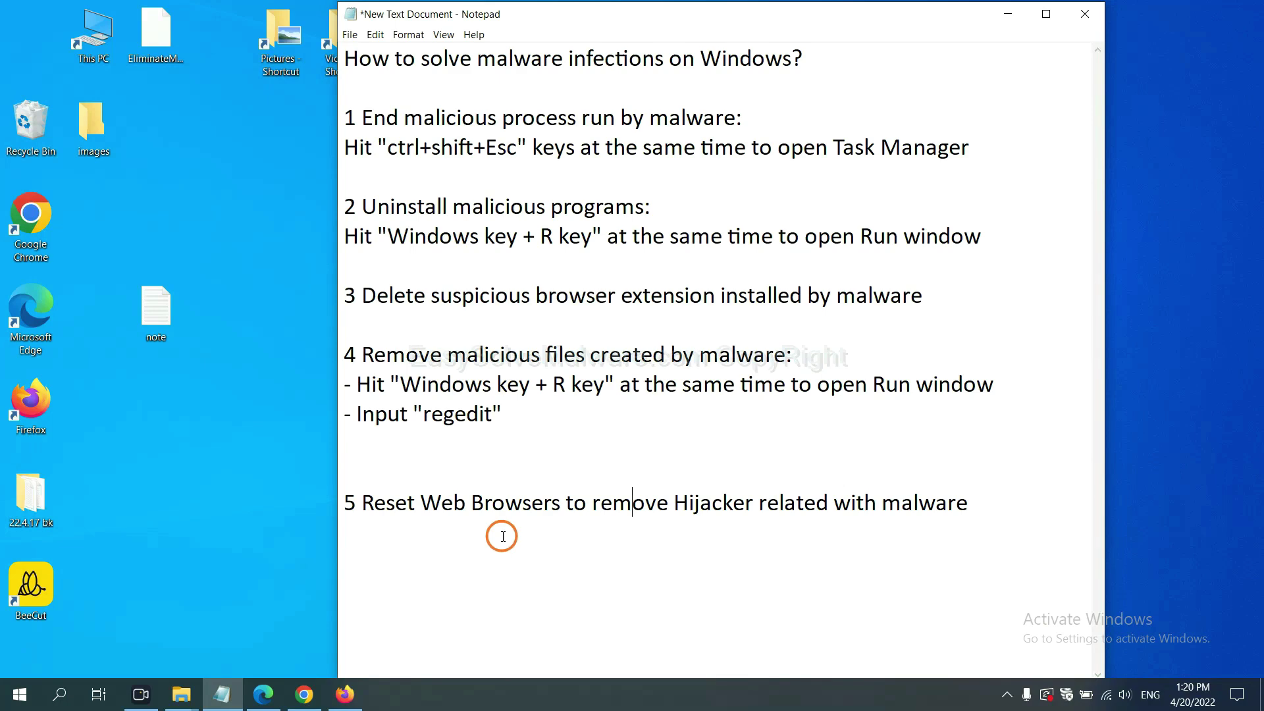
# - In Chrome's settings, choose 'Restore settings to their original defaults' to bring up the Reset settings confirmation
pyautogui.click(293, 706)
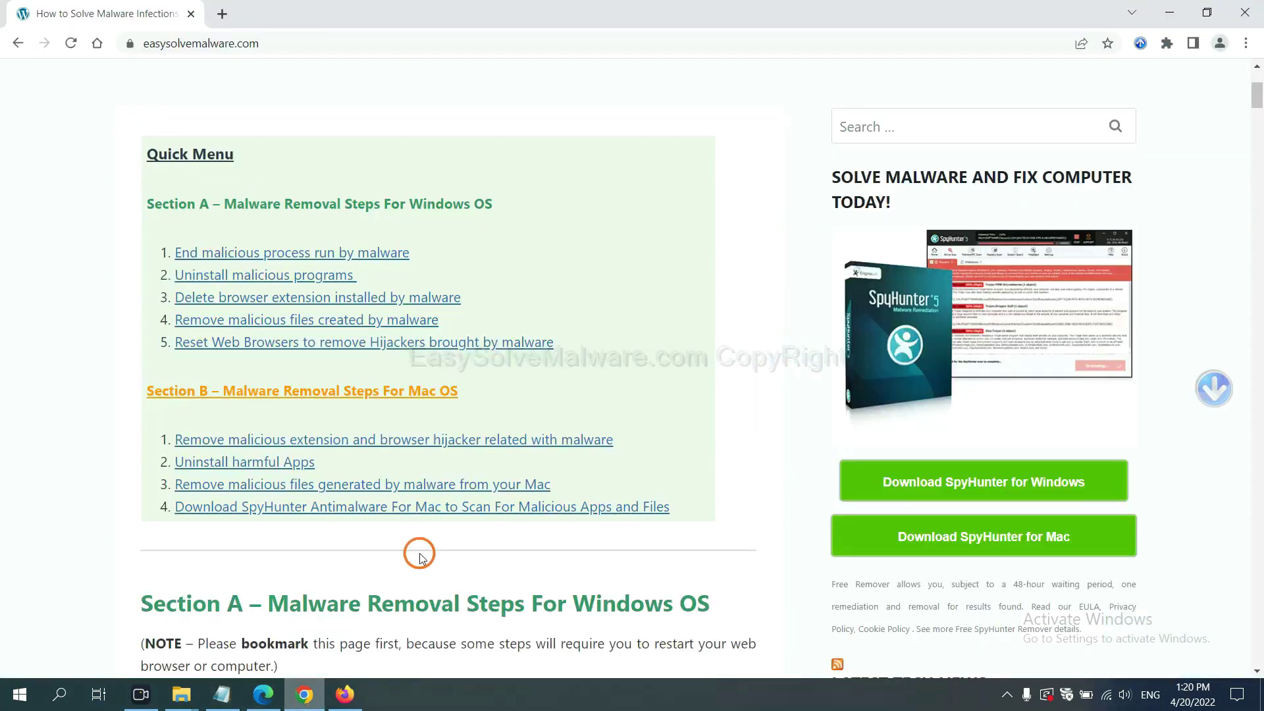
pyautogui.click(1247, 45)
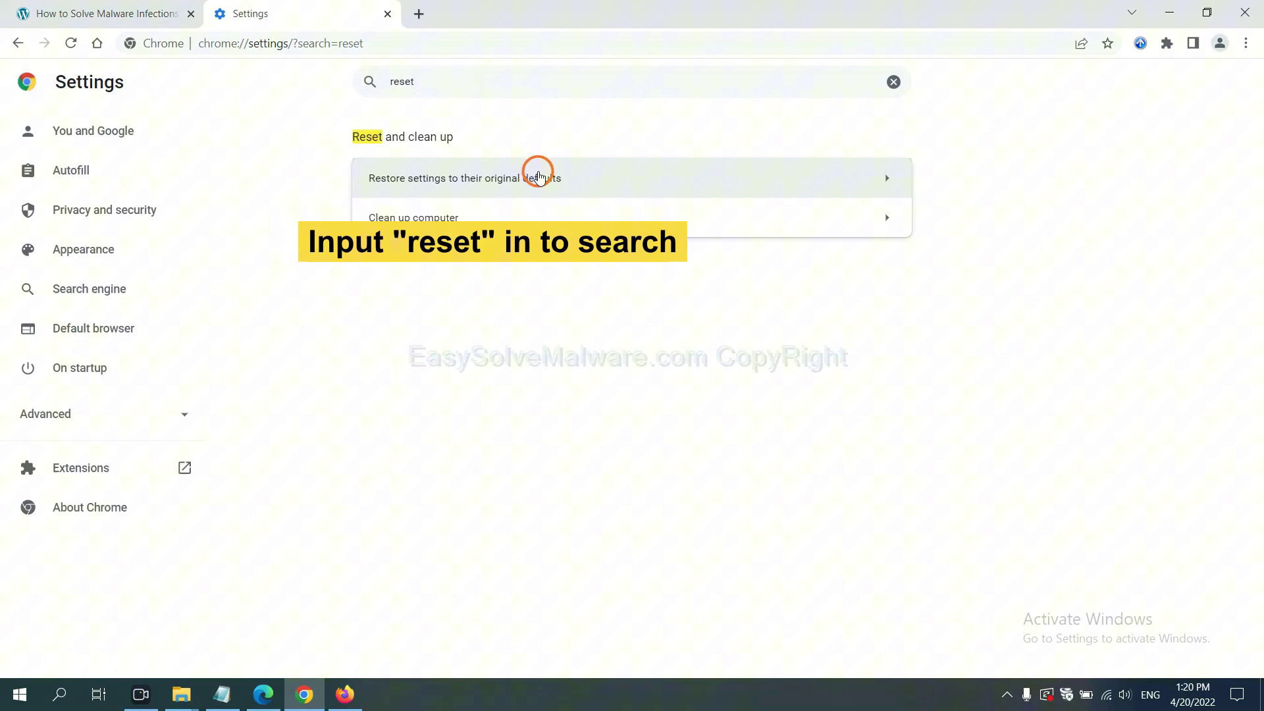
pyautogui.click(544, 177)
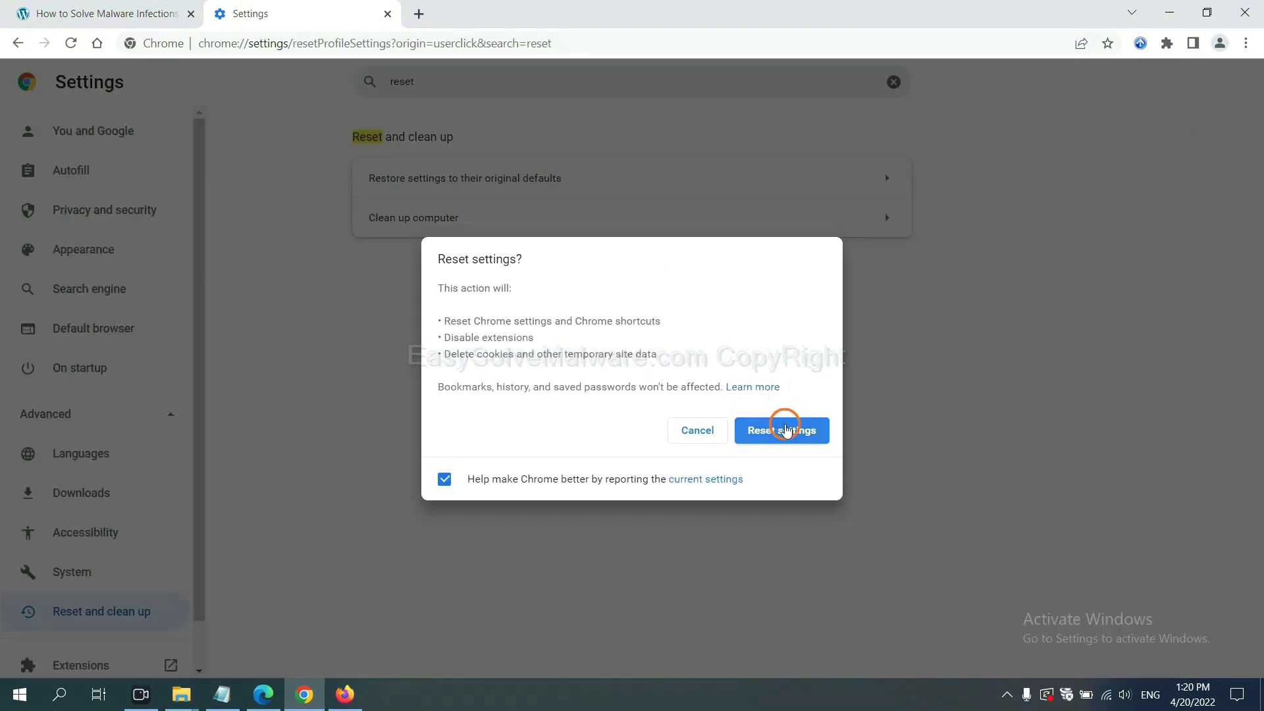
# - Open Firefox's Troubleshooting Information via Help and start Refresh Firefox, then bring Edge forward
pyautogui.click(345, 694)
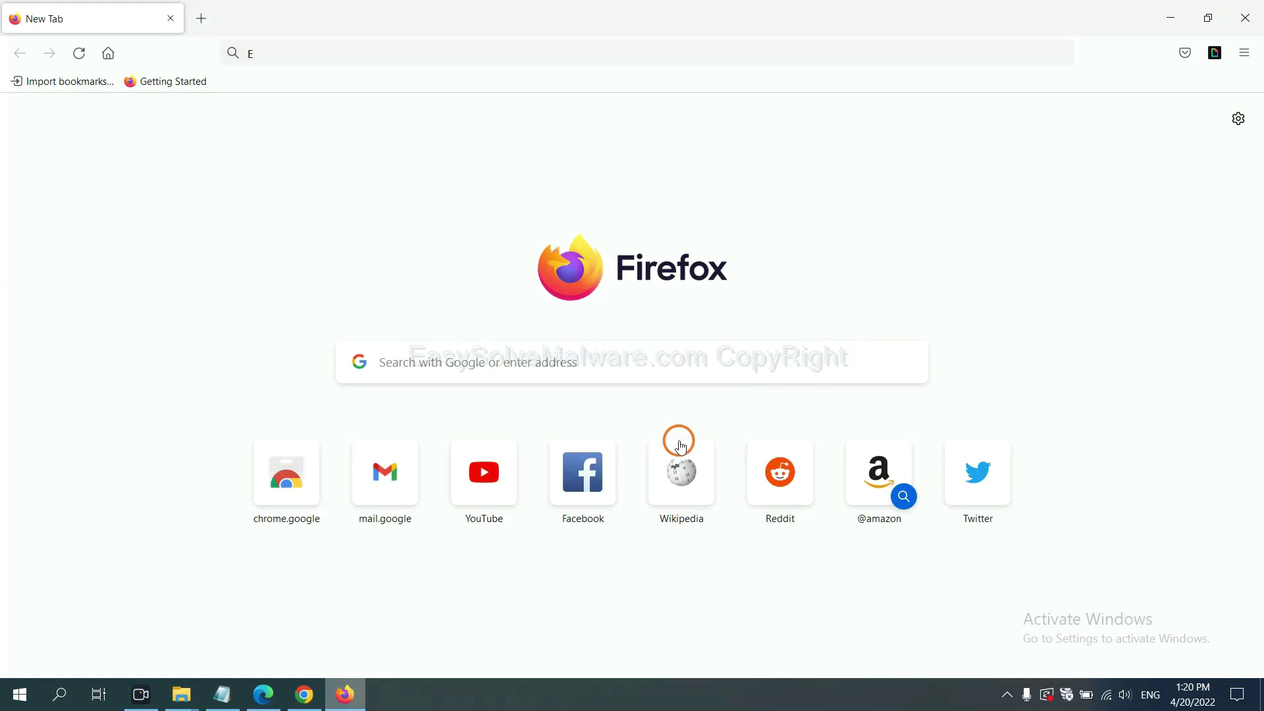
pyautogui.click(1242, 54)
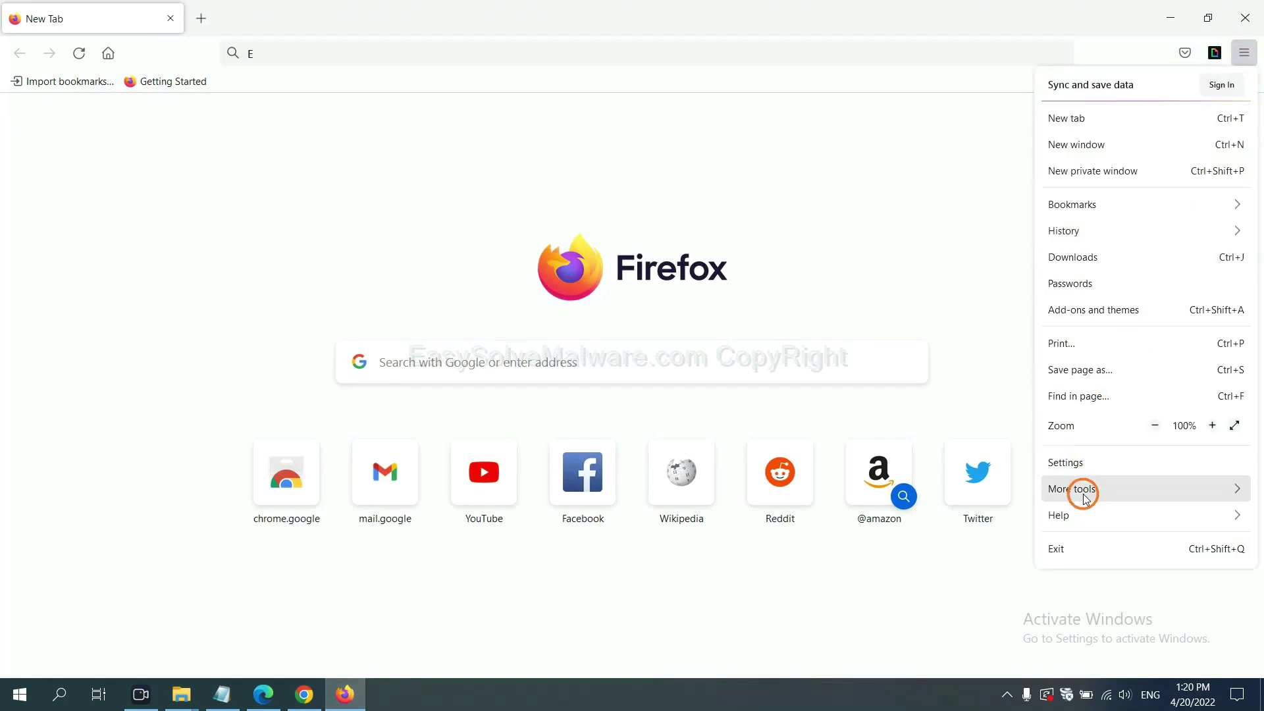
pyautogui.click(1088, 515)
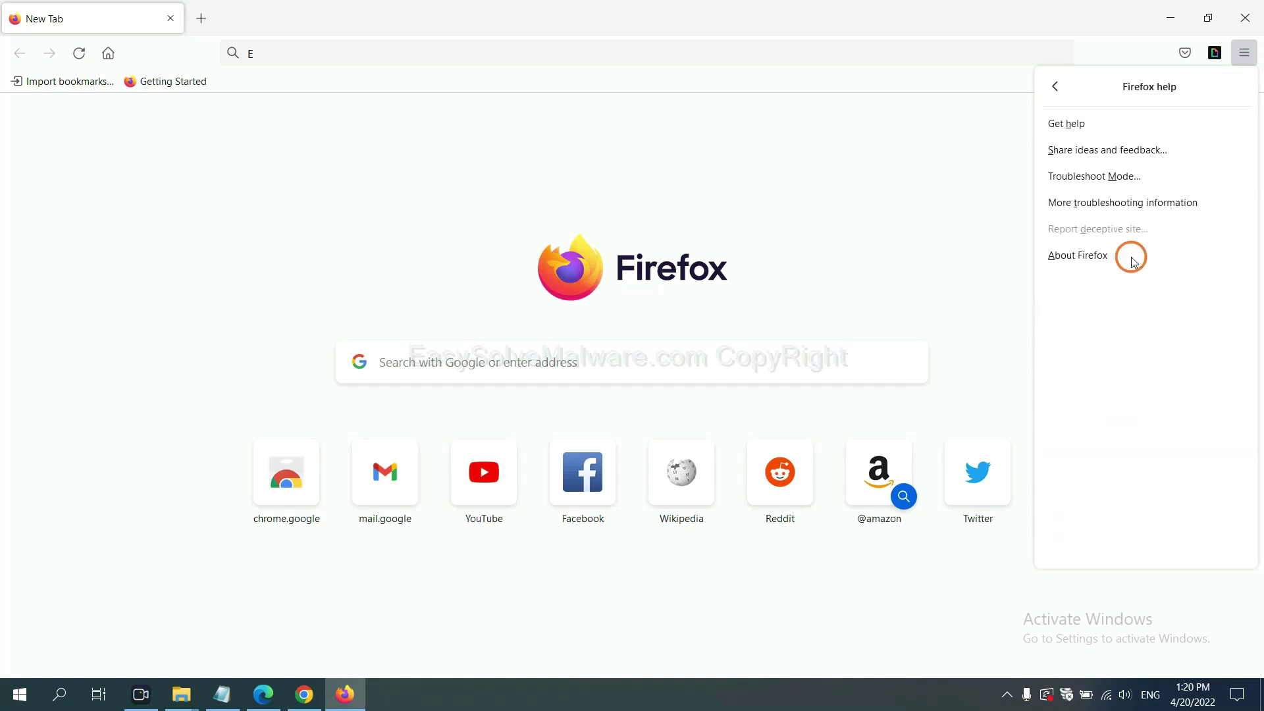
pyautogui.click(1112, 203)
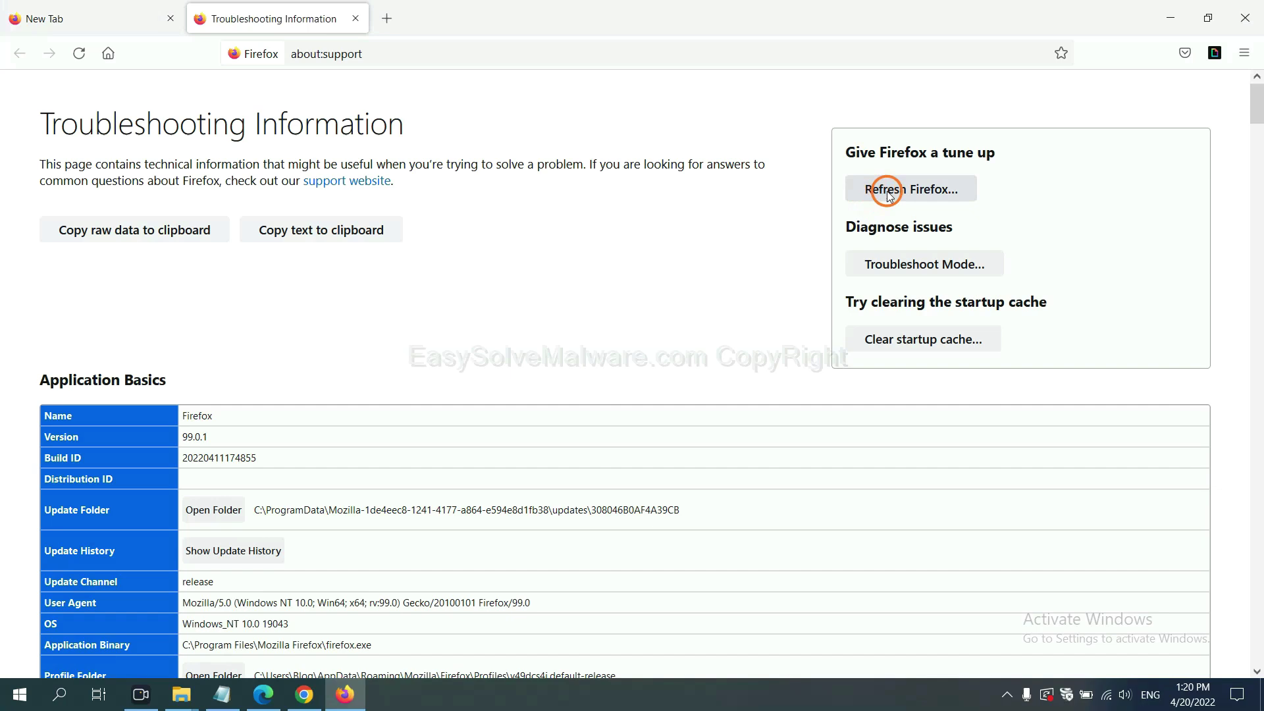
pyautogui.click(888, 194)
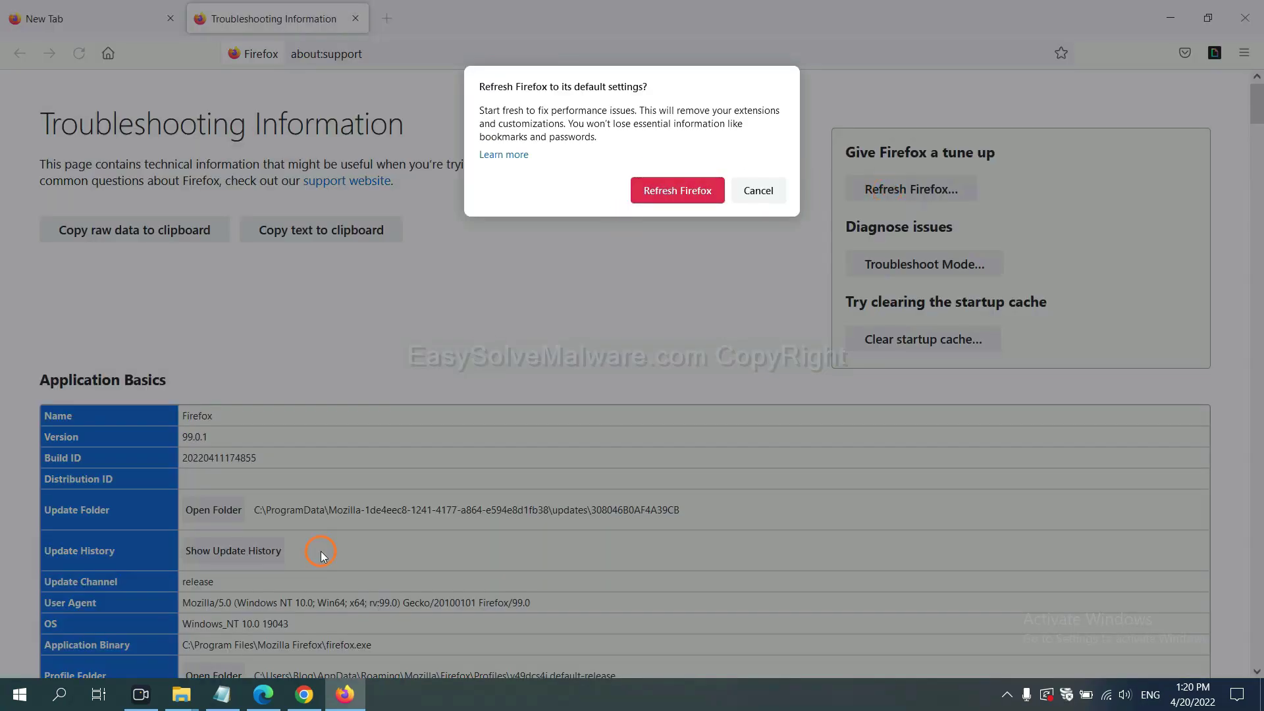
pyautogui.click(264, 695)
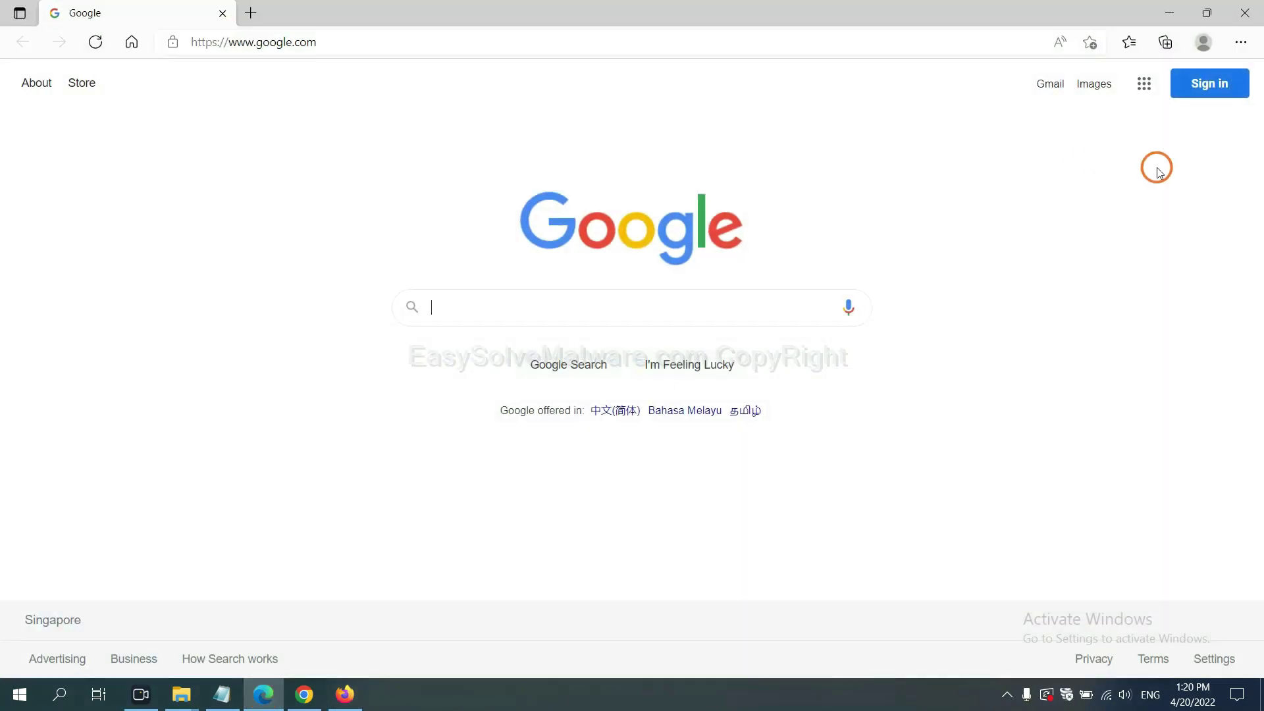
# - Search Edge settings for 'reset' and choose 'Restore settings to their default values'
pyautogui.click(1241, 42)
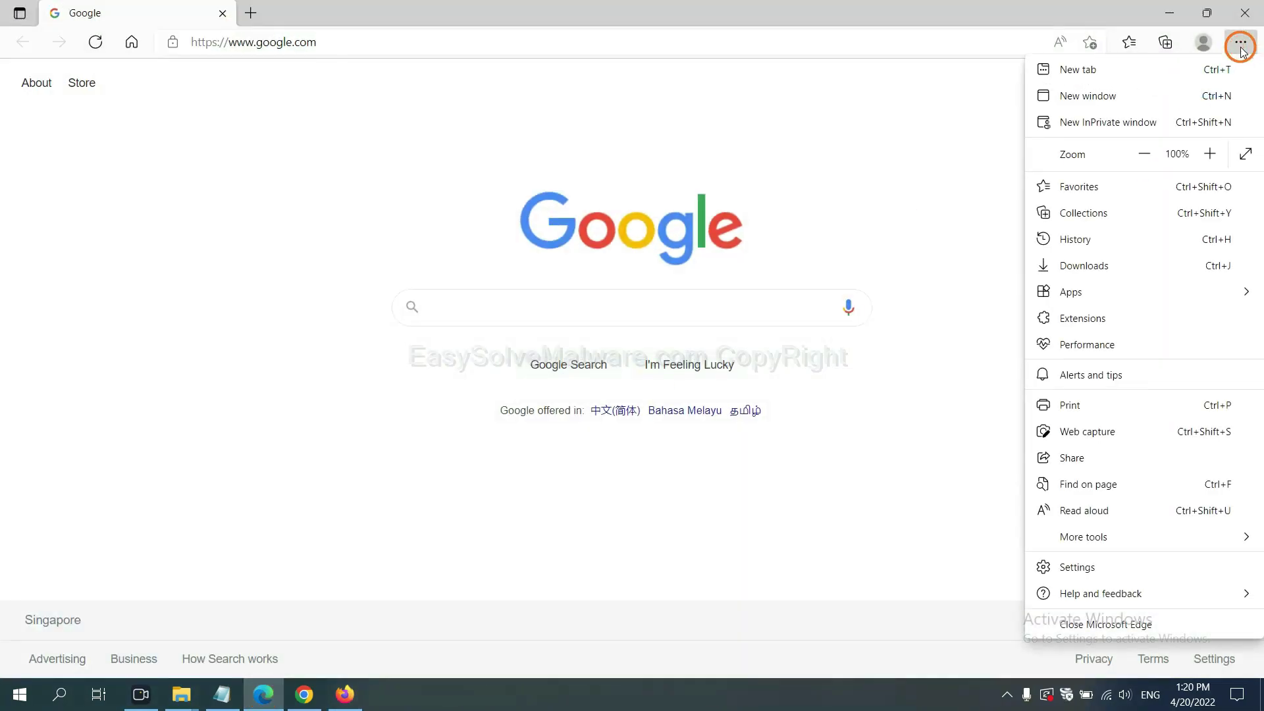
pyautogui.click(1091, 569)
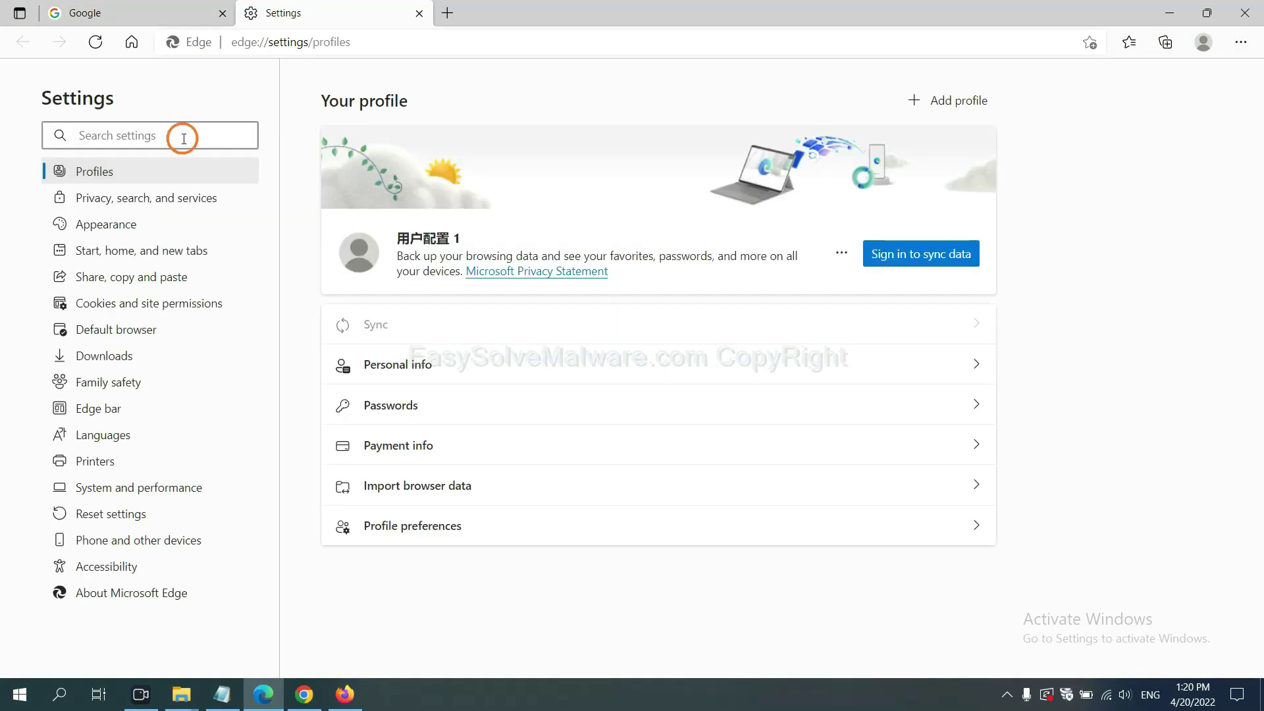
pyautogui.write('reset')
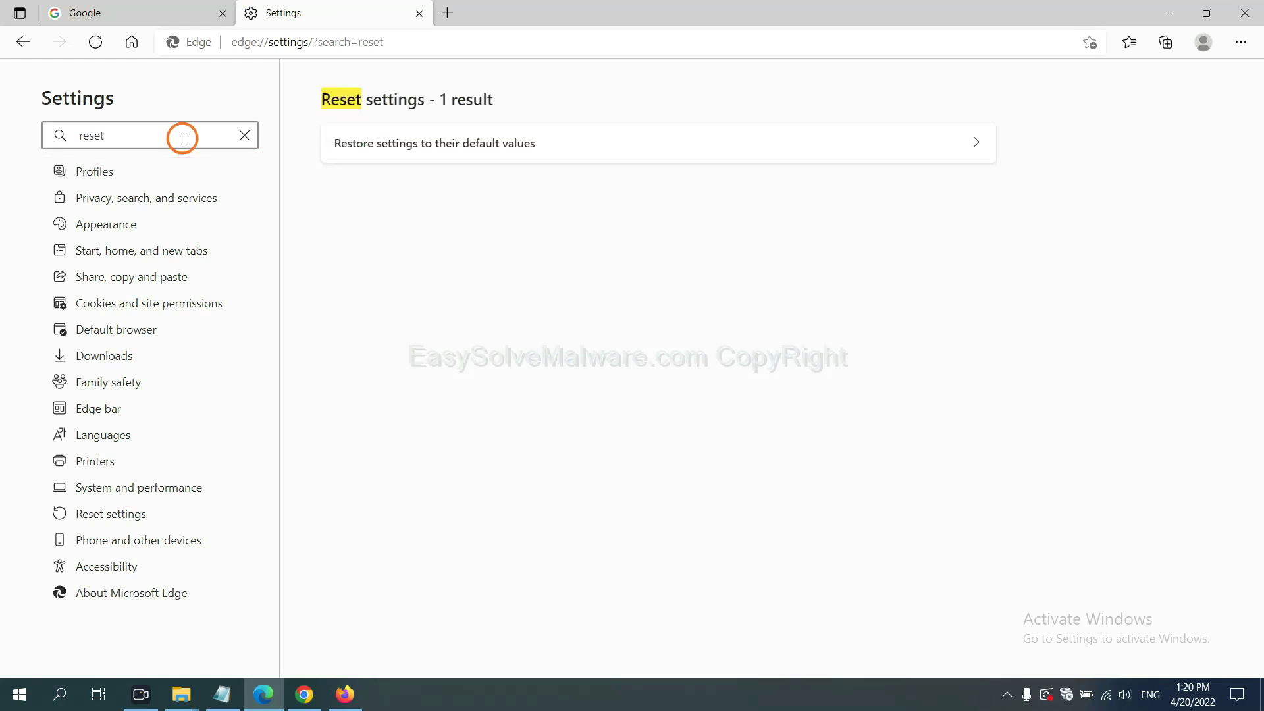
pyautogui.click(442, 139)
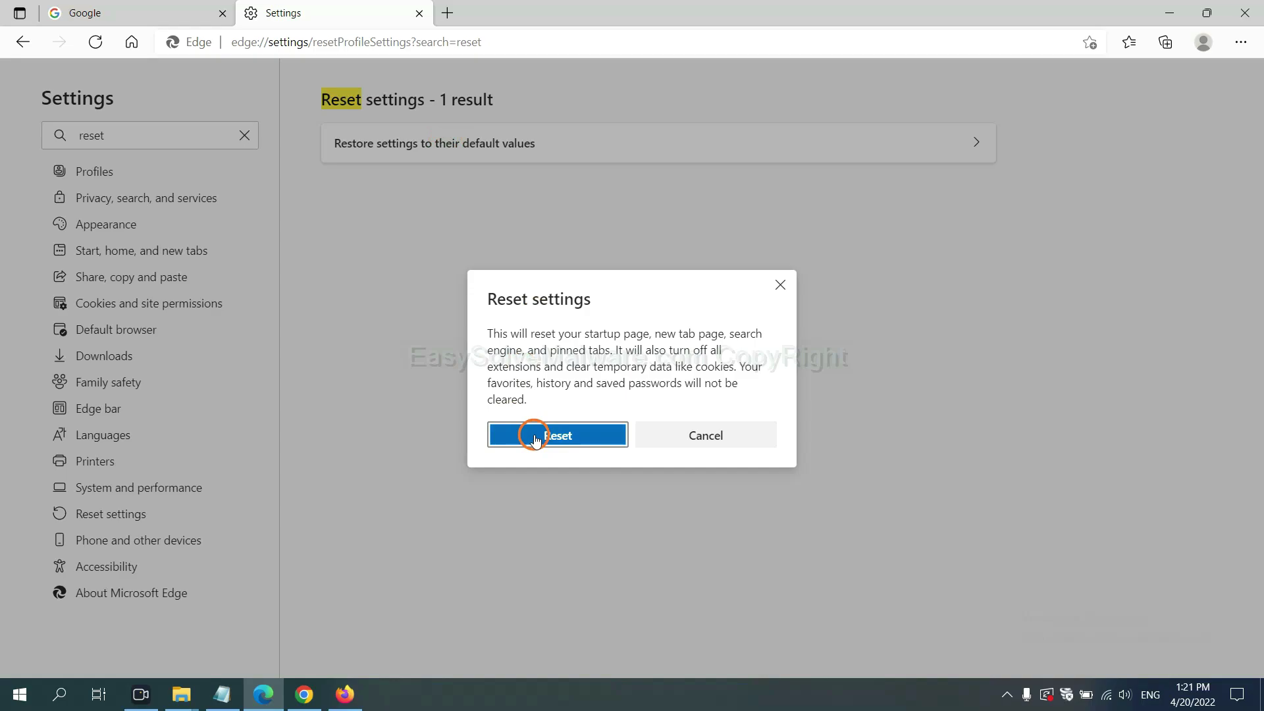